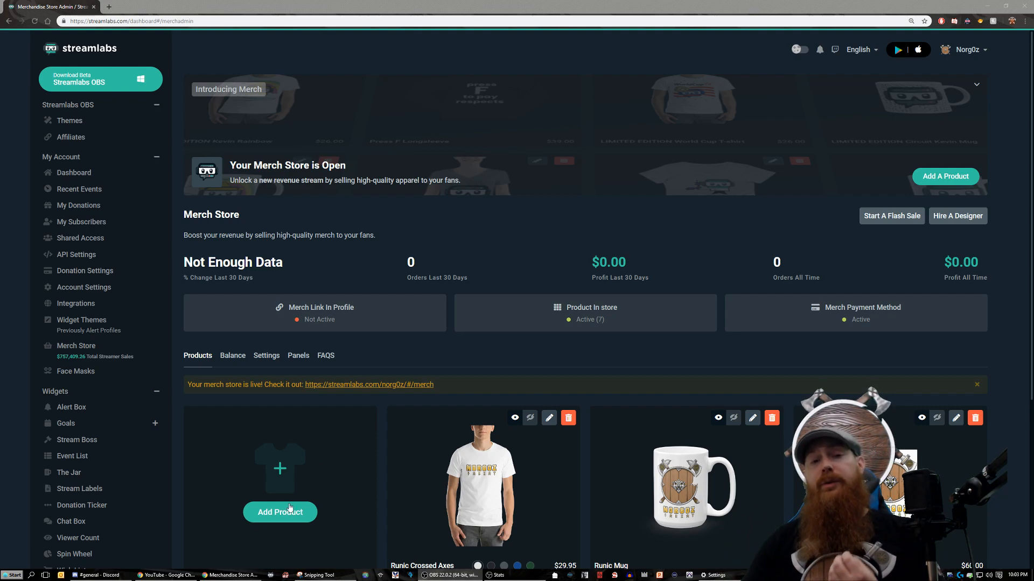
# Start a new merch product and try the Mug category, checking its product options and print editor
pyautogui.click(271, 517)
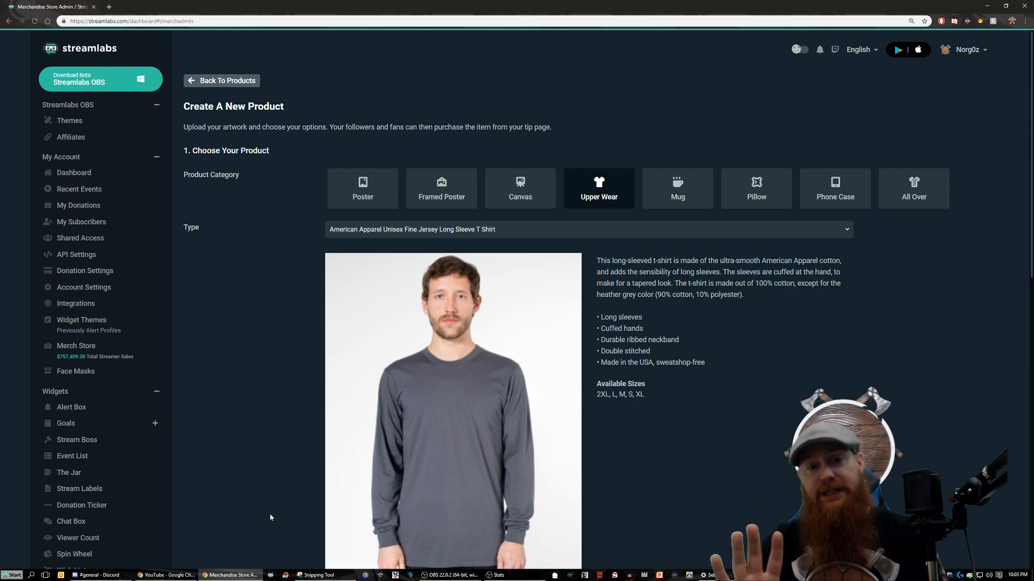
pyautogui.click(443, 193)
pyautogui.click(522, 195)
pyautogui.click(595, 195)
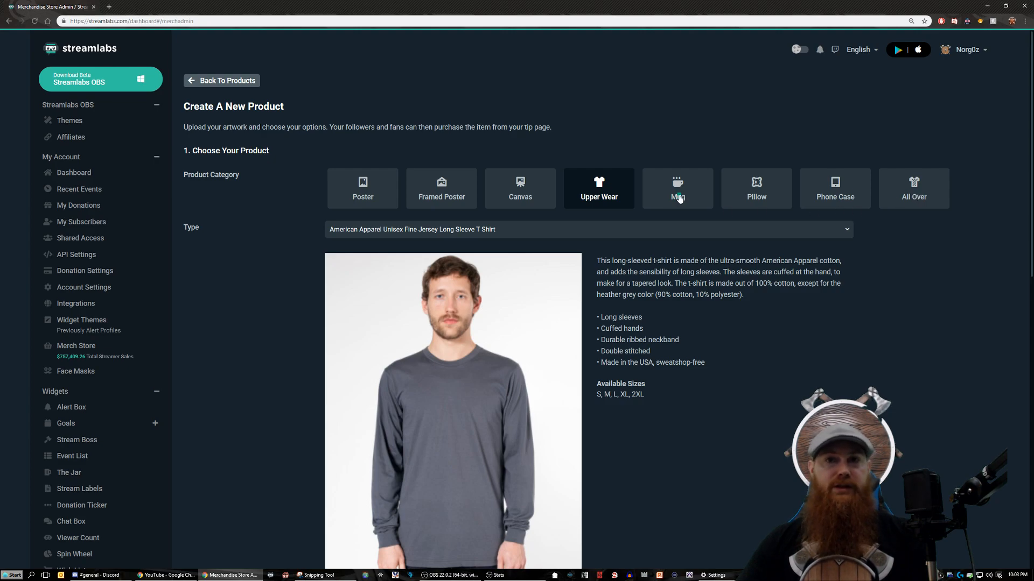
pyautogui.click(679, 199)
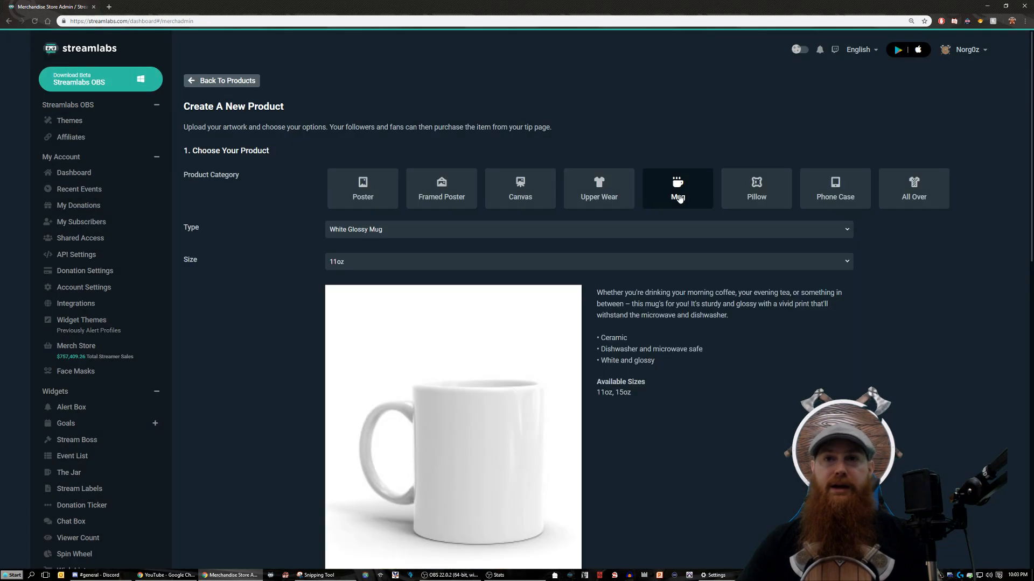
pyautogui.scroll(-10, 678, 200)
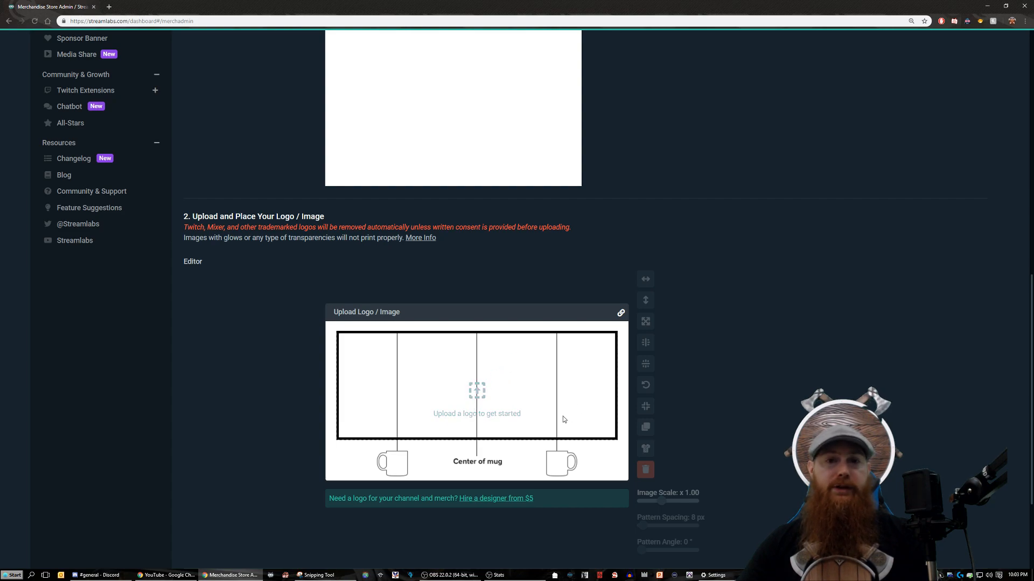
pyautogui.scroll(10, 398, 406)
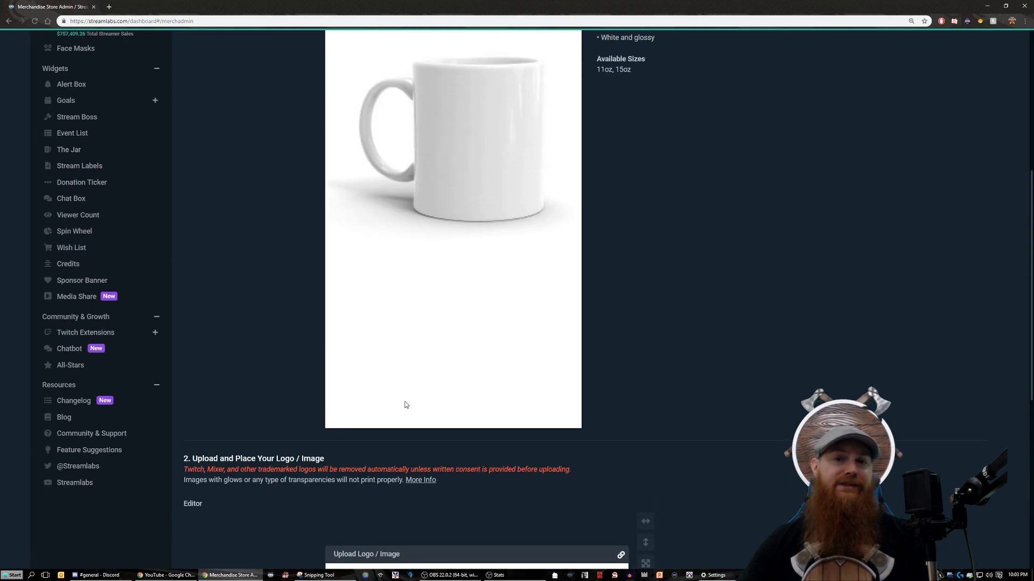
# Set the product category to Upper Wear and the type to Bella + Canvas Unisex Short Sleeve Jersey T-Shirt with Tear Away Label
pyautogui.click(605, 199)
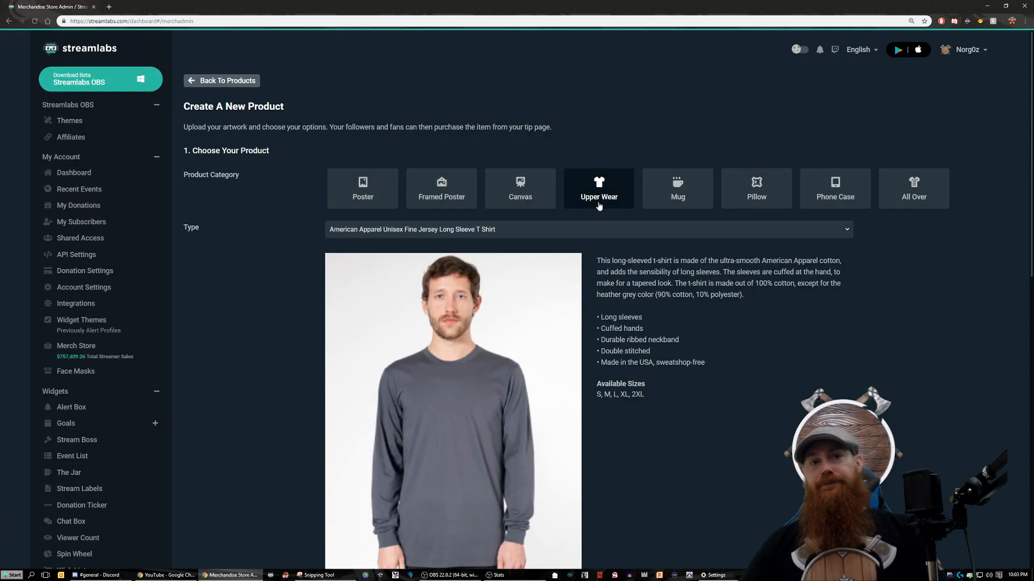
pyautogui.click(511, 232)
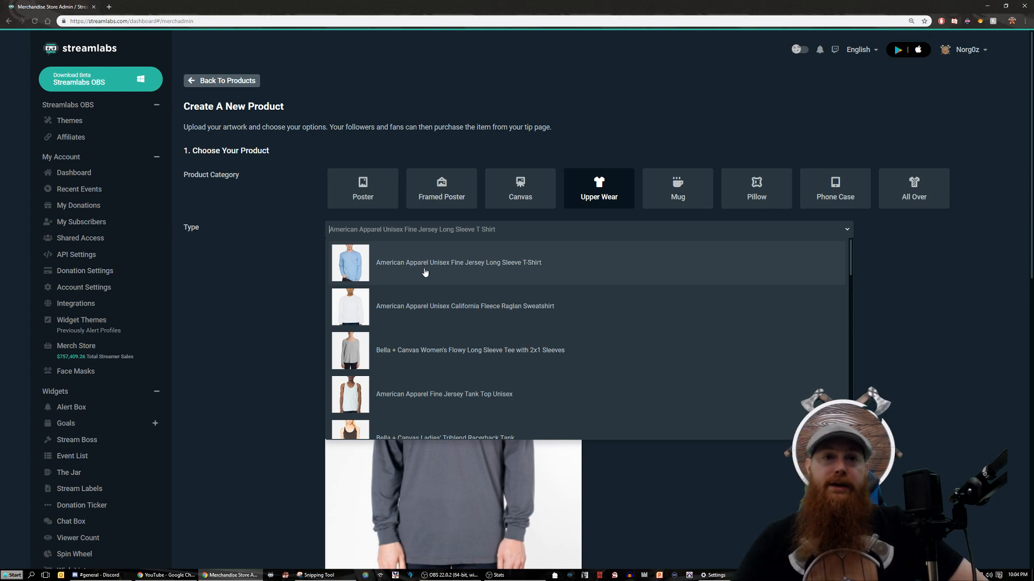
pyautogui.scroll(-2, 408, 345)
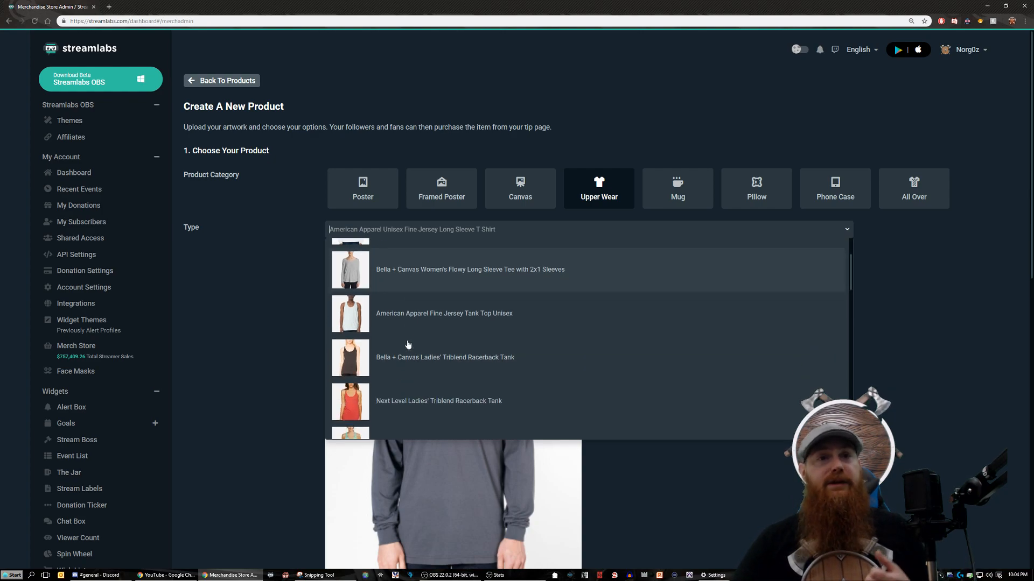
pyautogui.scroll(-3, 409, 347)
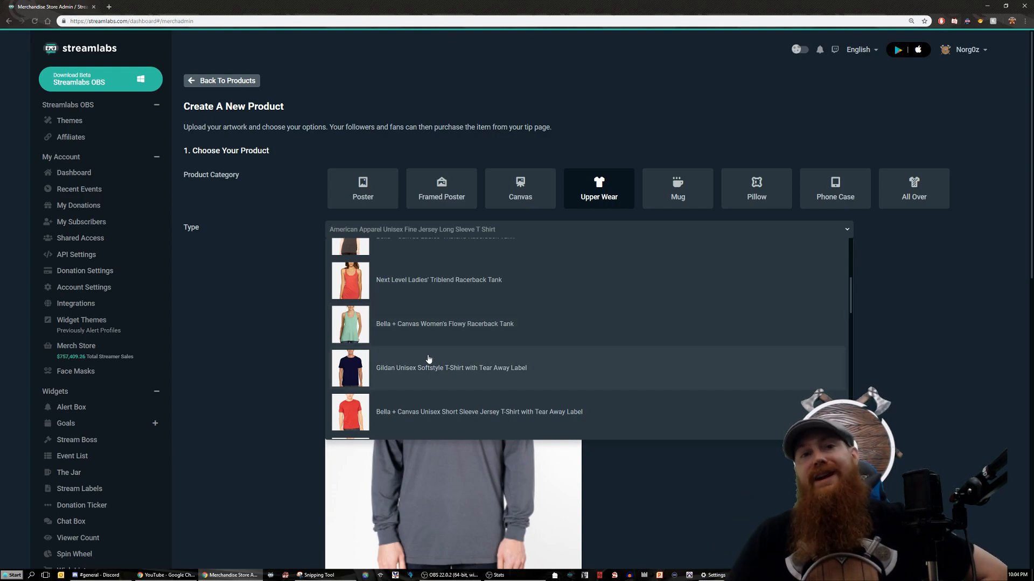
pyautogui.scroll(-3, 437, 356)
pyautogui.scroll(2, 438, 356)
pyautogui.click(411, 370)
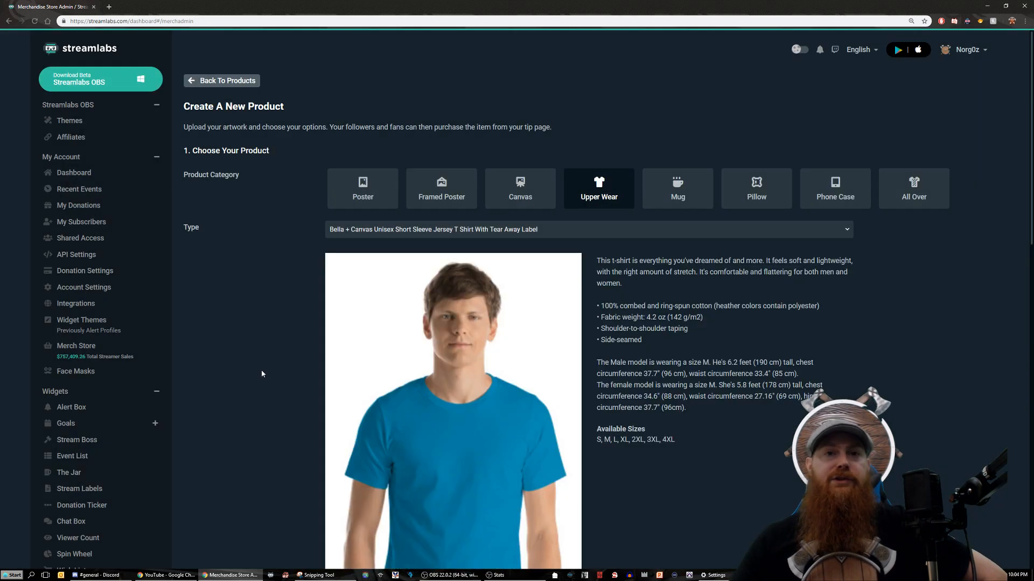
# Select the five color swatches in the second row as the shirt's available colors
pyautogui.scroll(-6, 268, 372)
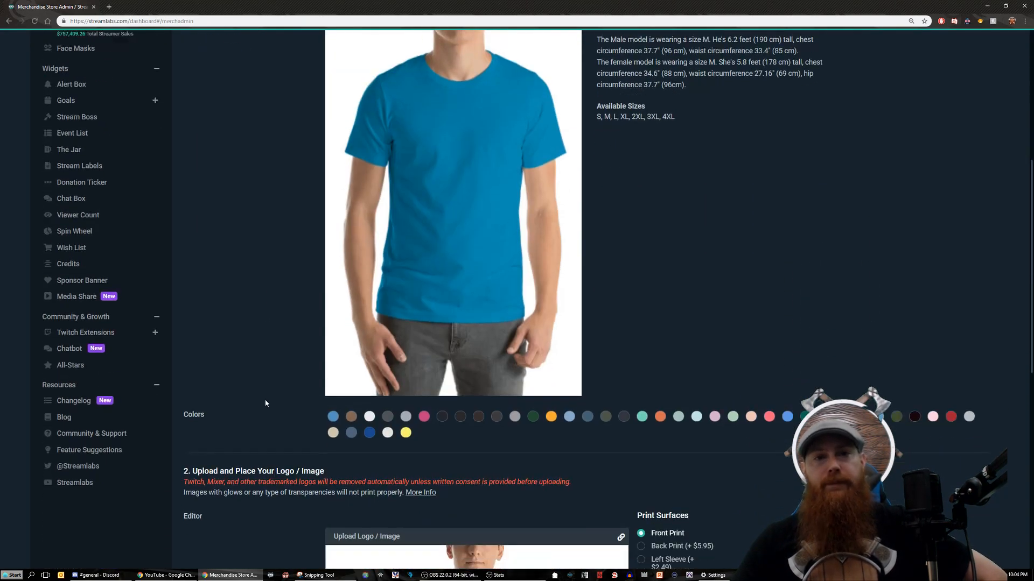
pyautogui.click(333, 433)
pyautogui.click(351, 433)
pyautogui.click(370, 433)
pyautogui.click(388, 433)
pyautogui.click(406, 433)
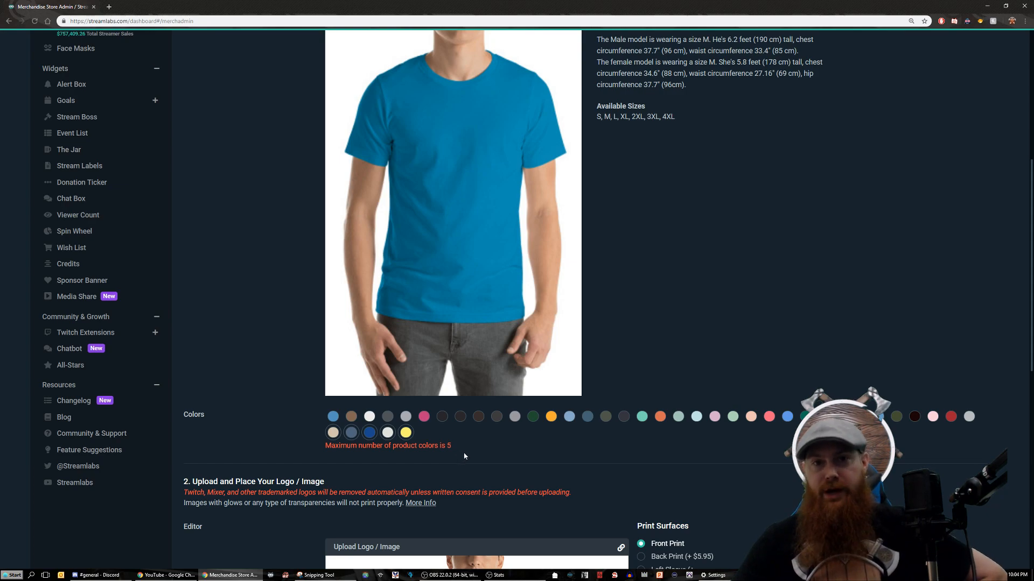
# Change the product type to Gildan Unisex Softstyle T-Shirt with Tear Away Label
pyautogui.scroll(-2, 464, 441)
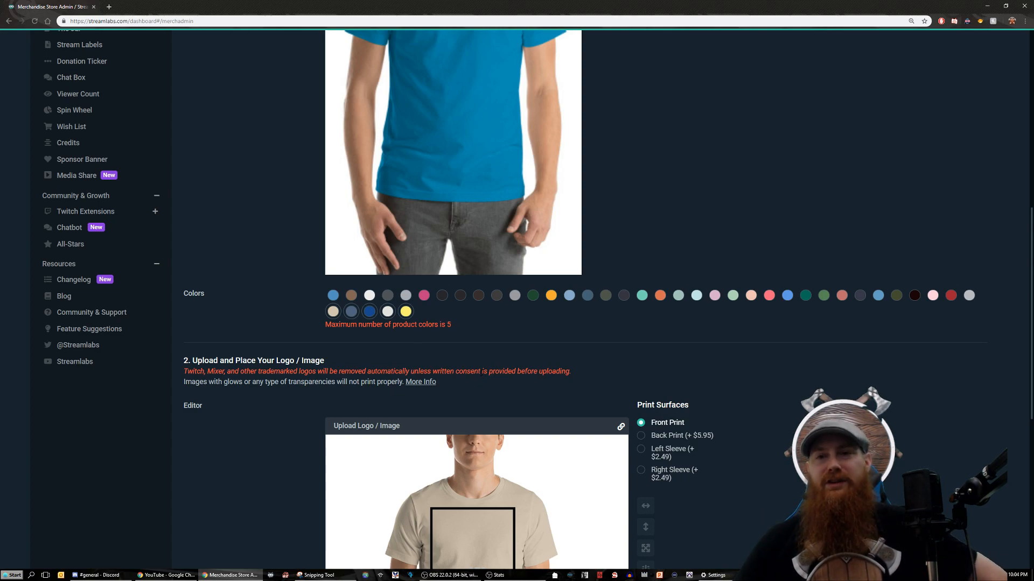
pyautogui.scroll(-4, 481, 372)
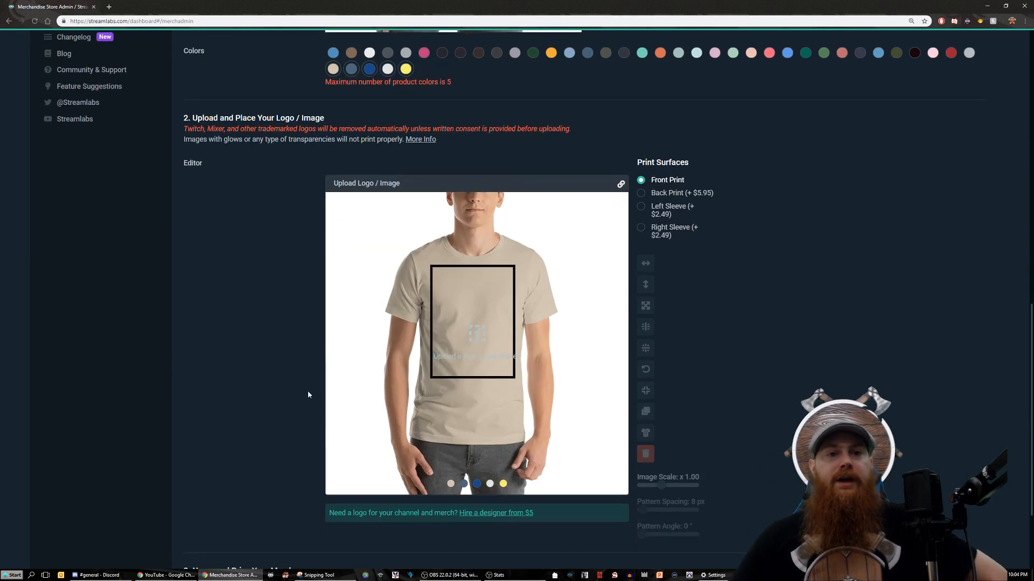
pyautogui.scroll(-2, 308, 389)
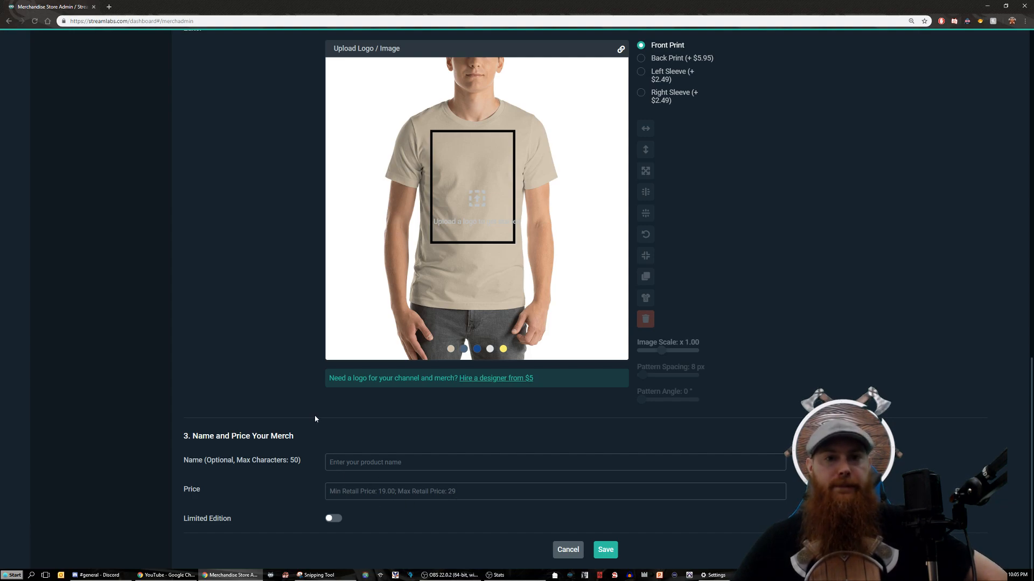
pyautogui.scroll(7, 315, 418)
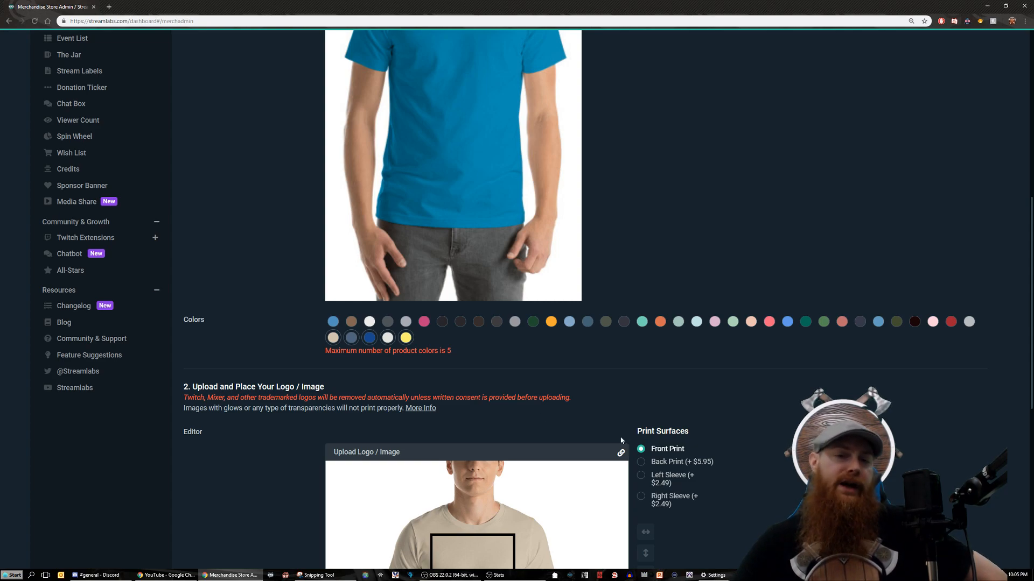
pyautogui.scroll(7, 325, 356)
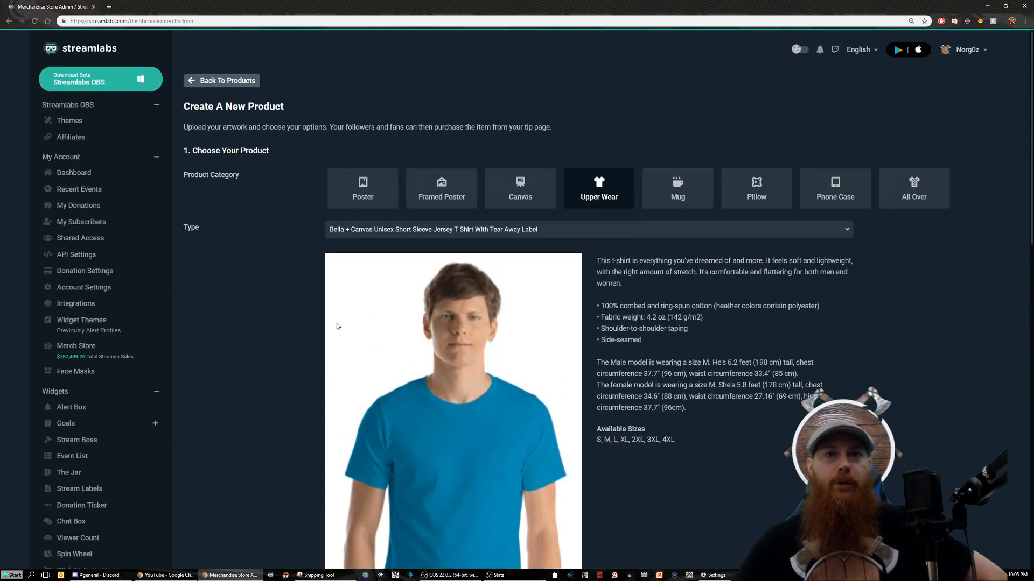
pyautogui.click(385, 228)
pyautogui.scroll(-1, 410, 361)
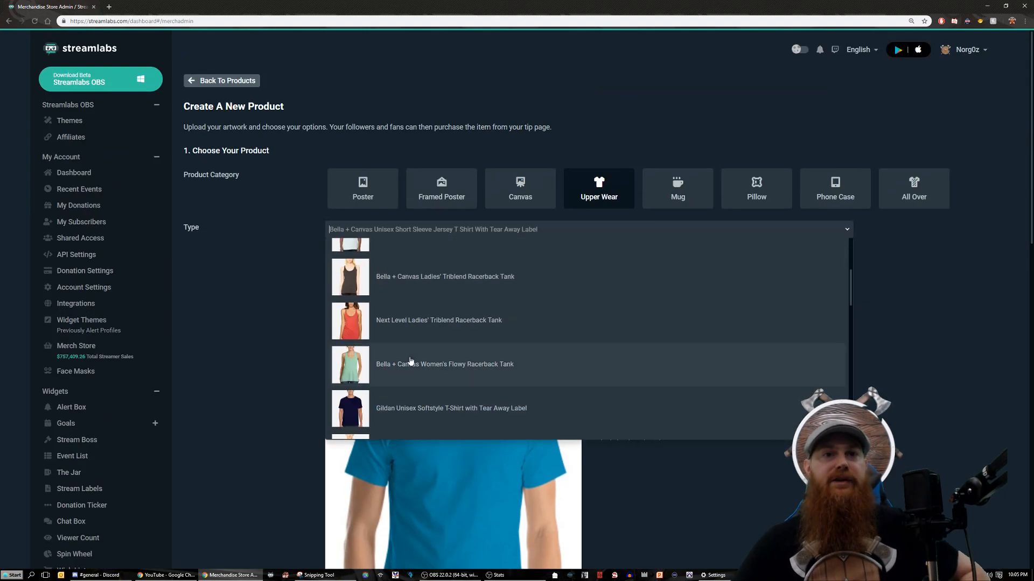
pyautogui.click(392, 408)
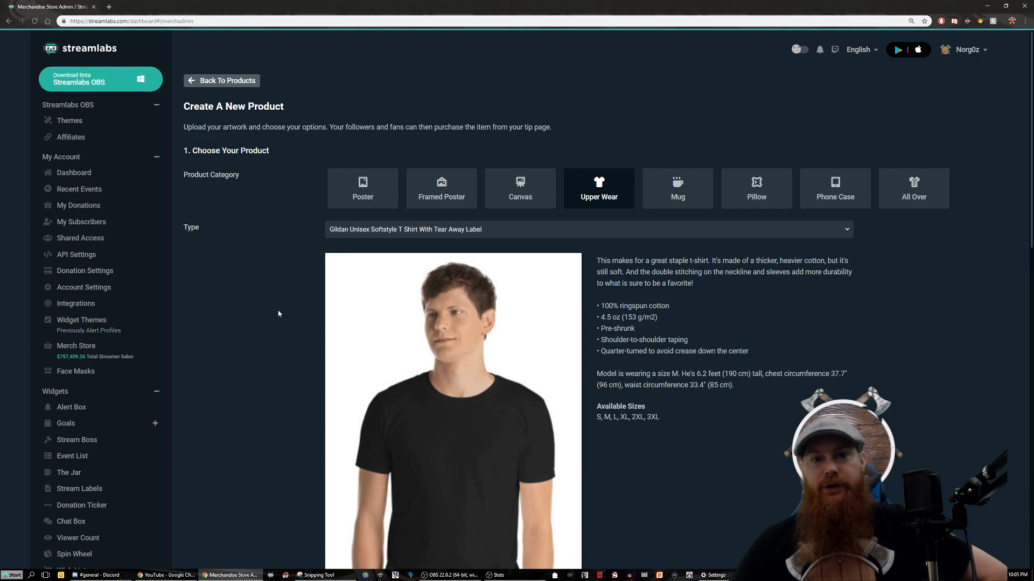
# Review the Gildan shirt's colors, print editor and pricing section, and return to the product list without saving
pyautogui.scroll(-7, 279, 313)
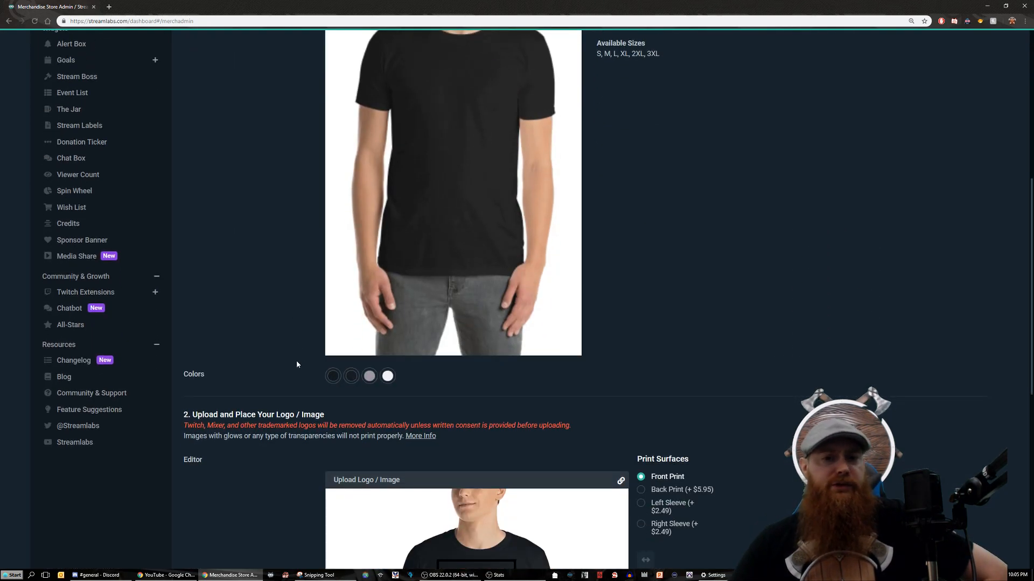
pyautogui.scroll(-5, 296, 363)
pyautogui.scroll(-3, 297, 365)
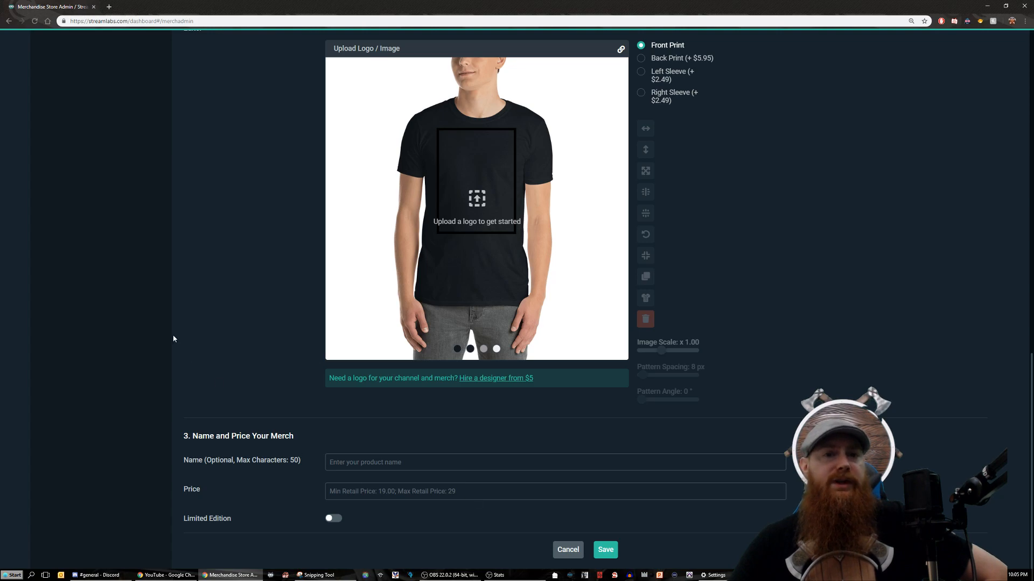
pyautogui.scroll(12, 287, 338)
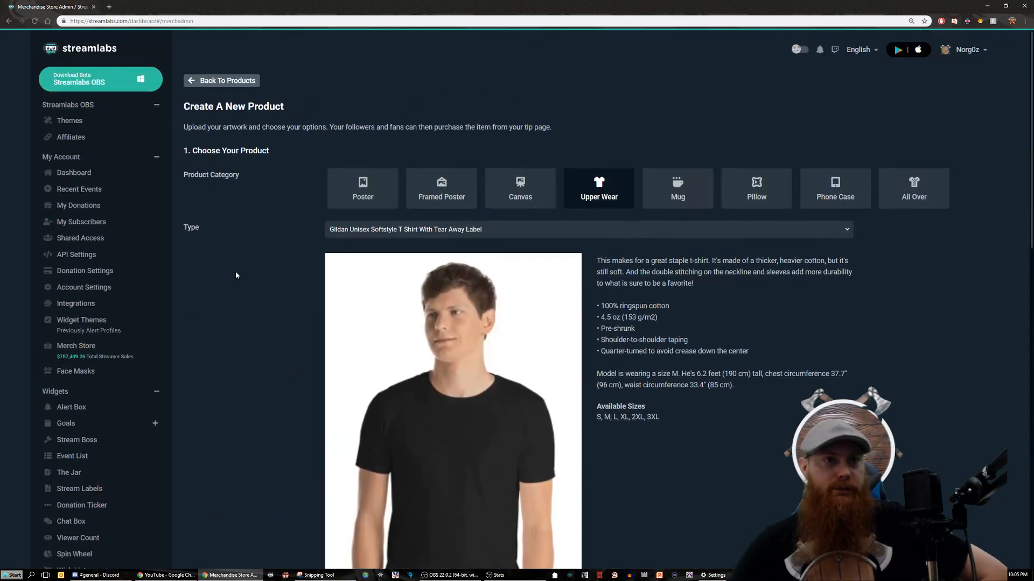
pyautogui.click(219, 81)
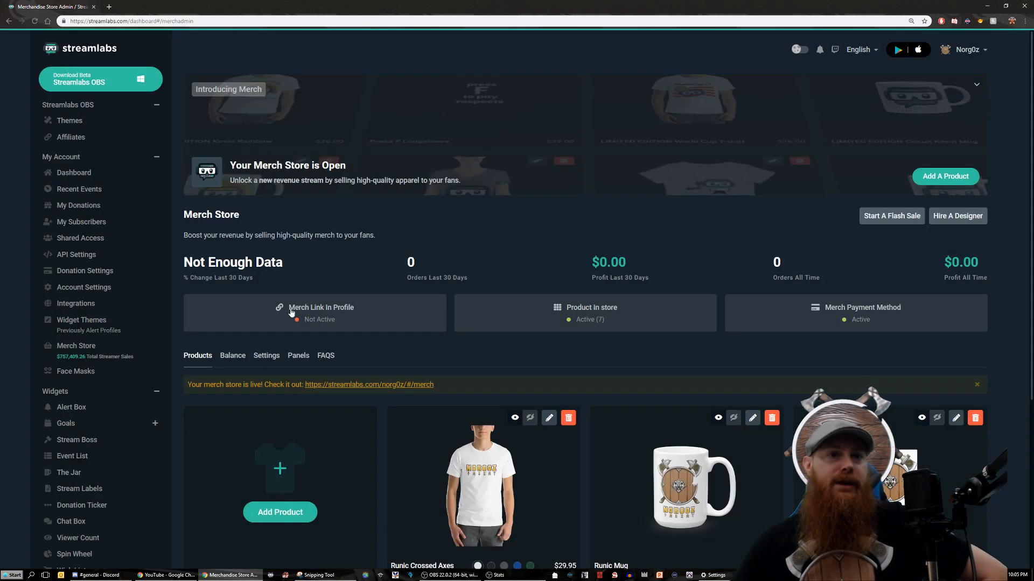
# Start a new Upper Wear product with the type Gildan Unisex Softstyle T-Shirt with Tear Away Label
pyautogui.click(277, 510)
pyautogui.click(491, 231)
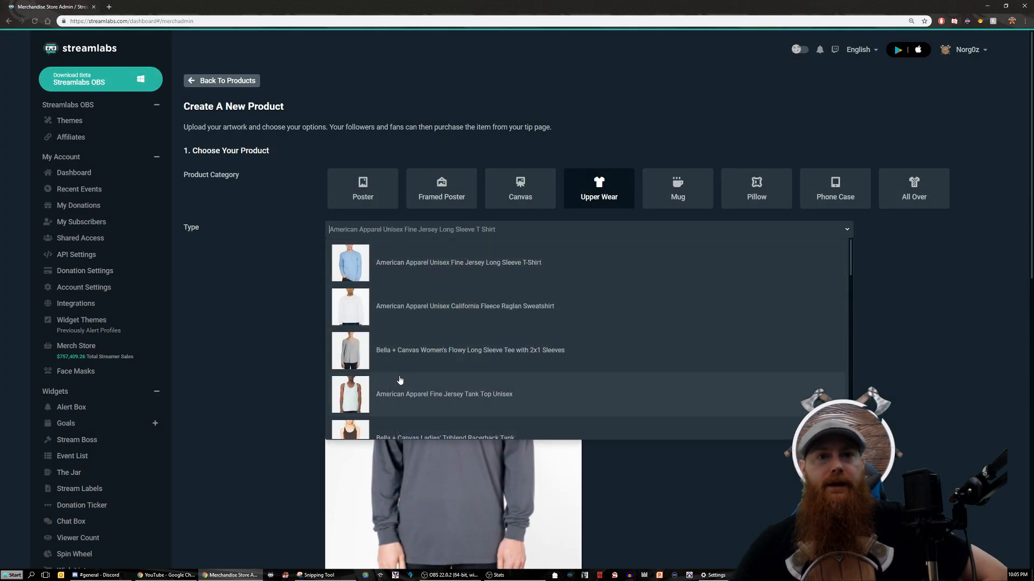
pyautogui.scroll(-5, 408, 356)
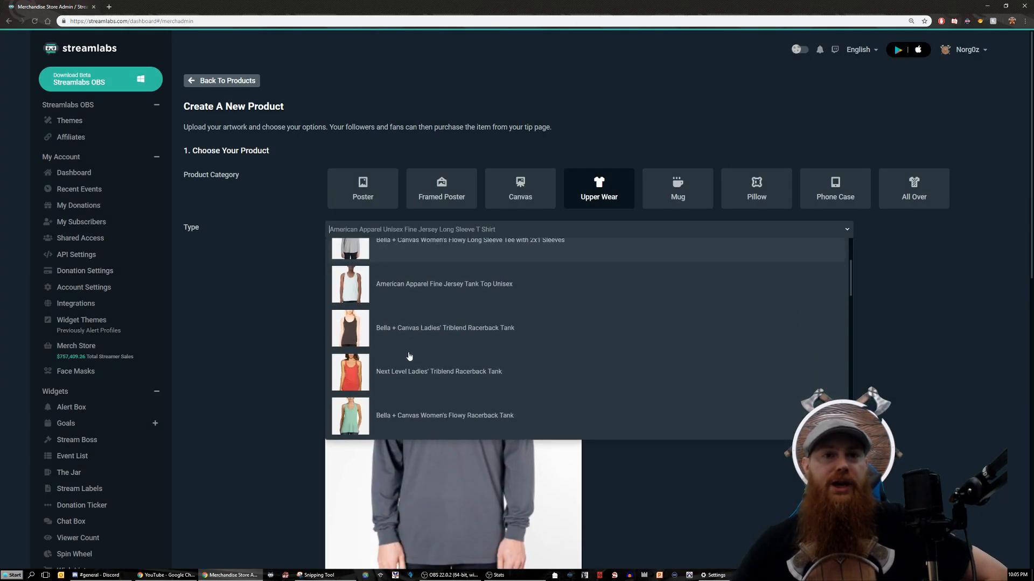
pyautogui.click(411, 349)
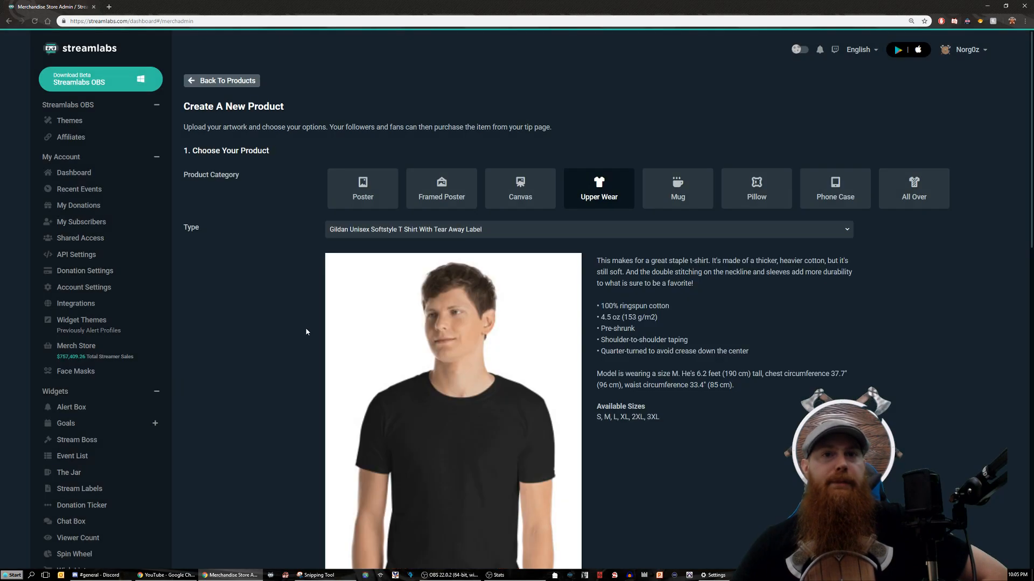
# Set the Gildan shirt's retail price to 25
pyautogui.scroll(-10, 306, 331)
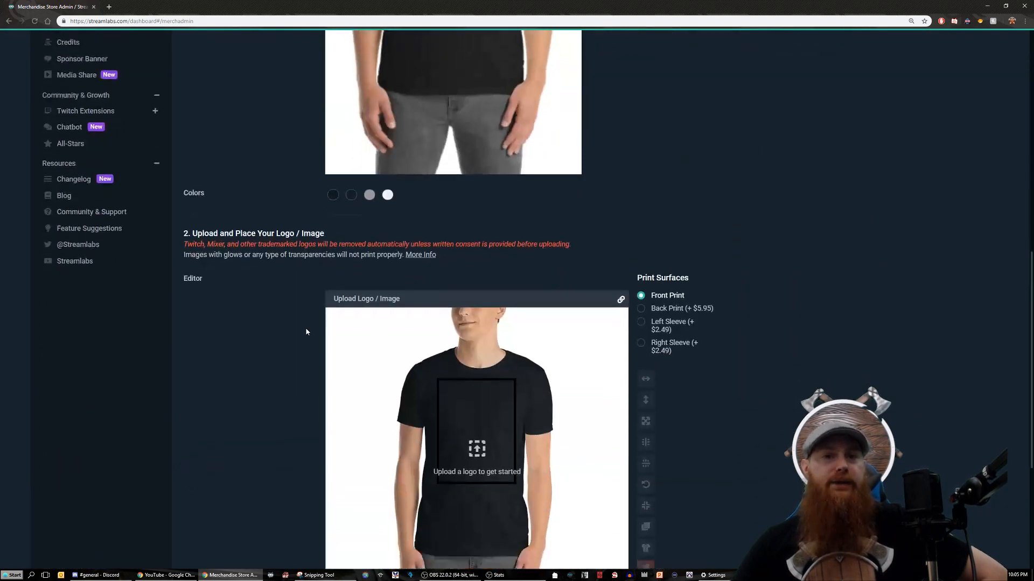
pyautogui.scroll(-1, 306, 366)
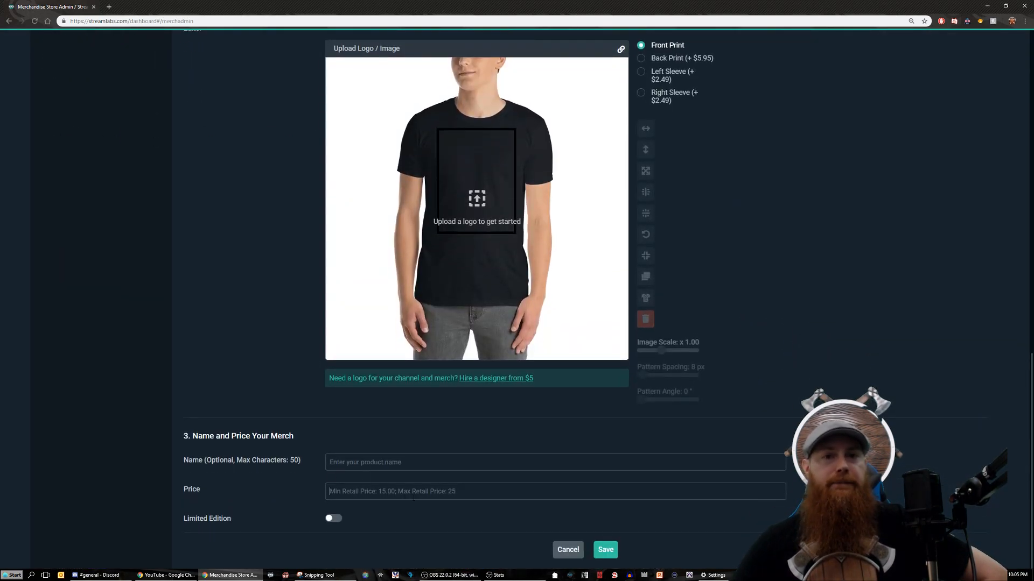
pyautogui.write('2')
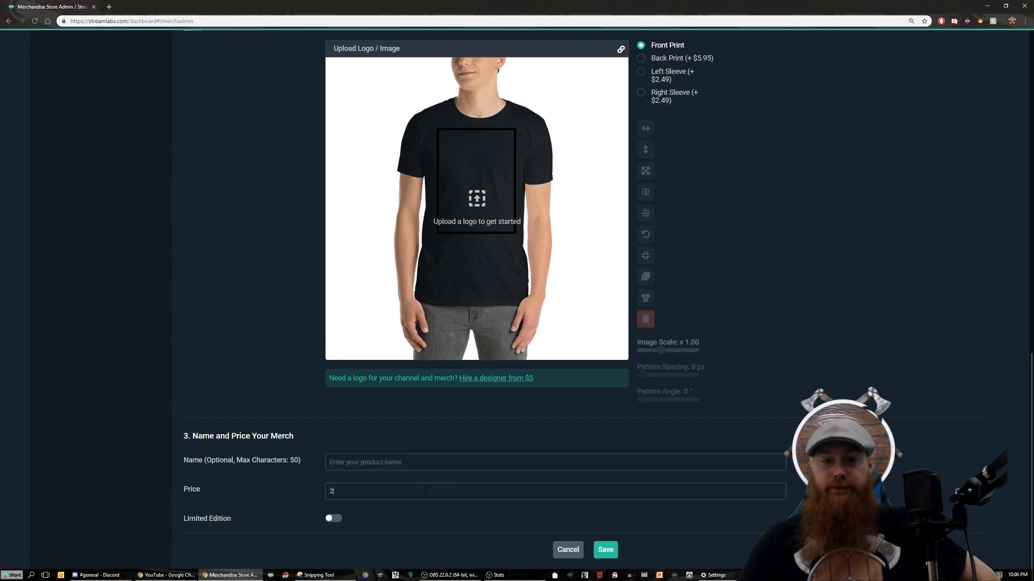
pyautogui.write('5')
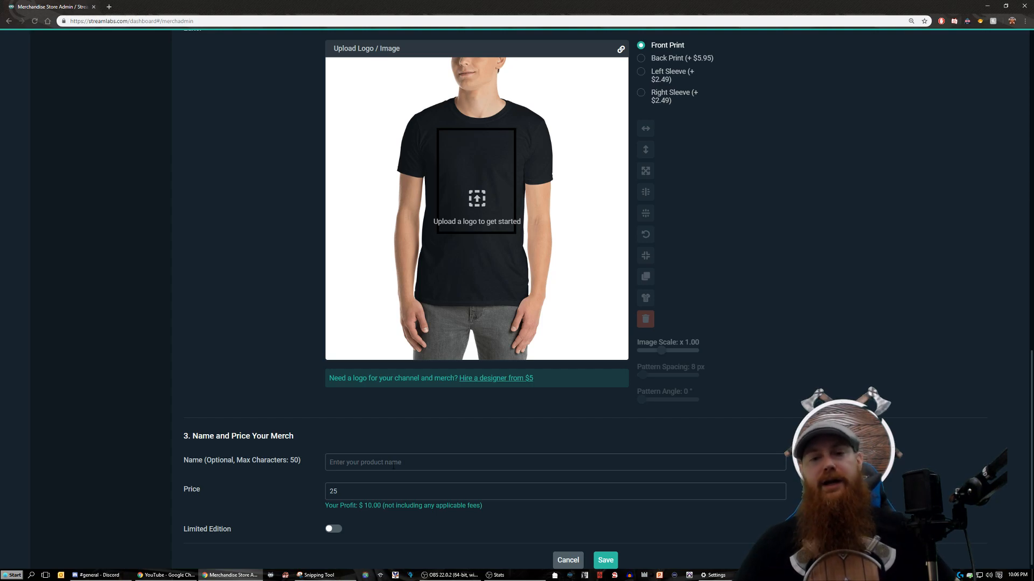
# Make the shirt a limited edition and name the product "Final Product"
pyautogui.click(333, 531)
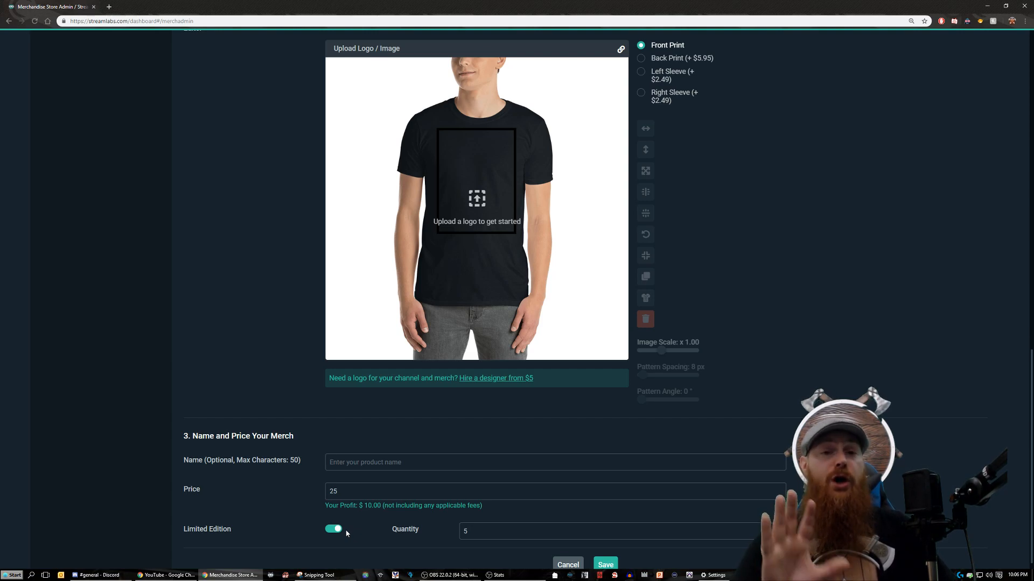
pyautogui.write('Final Product')
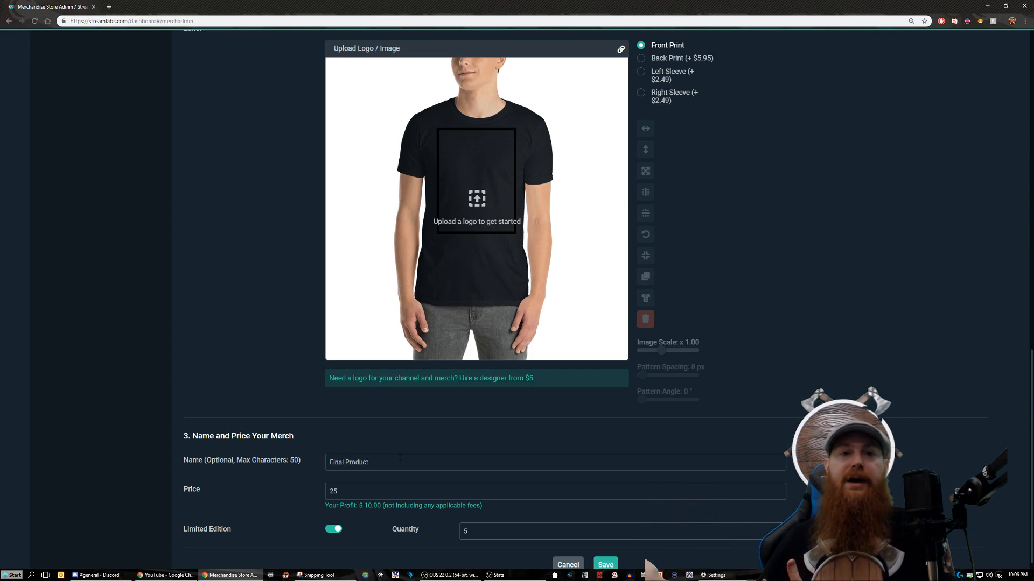
# Add the wooden shield logo with the beast head from the media gallery to the shirt's front print
pyautogui.scroll(2, 329, 408)
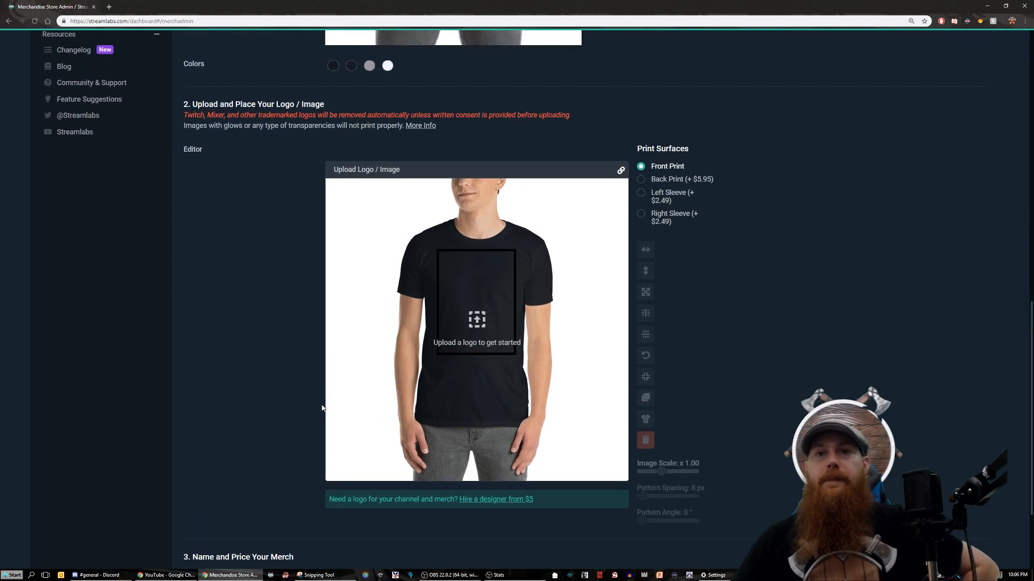
pyautogui.click(482, 330)
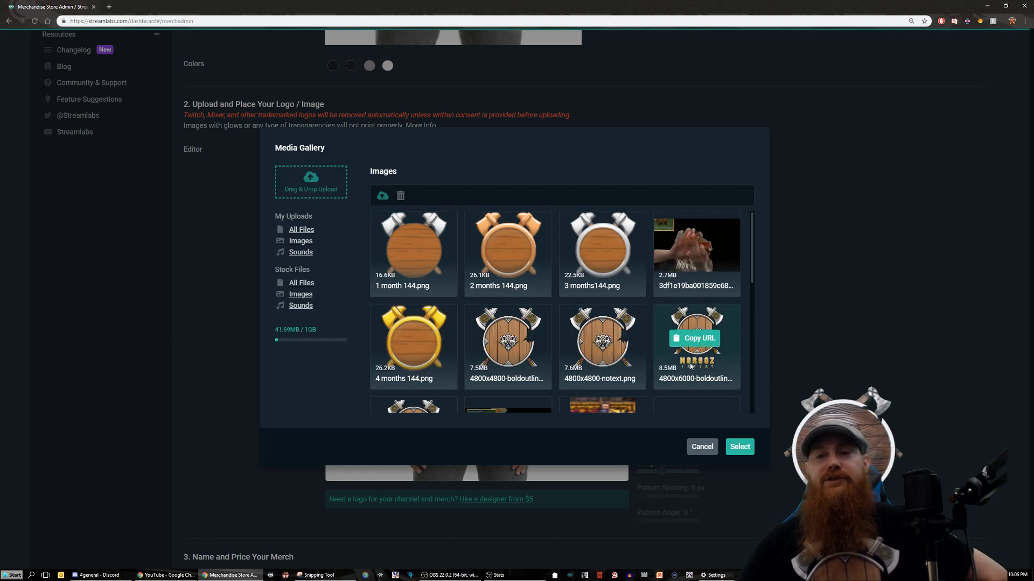
pyautogui.doubleClick(451, 402)
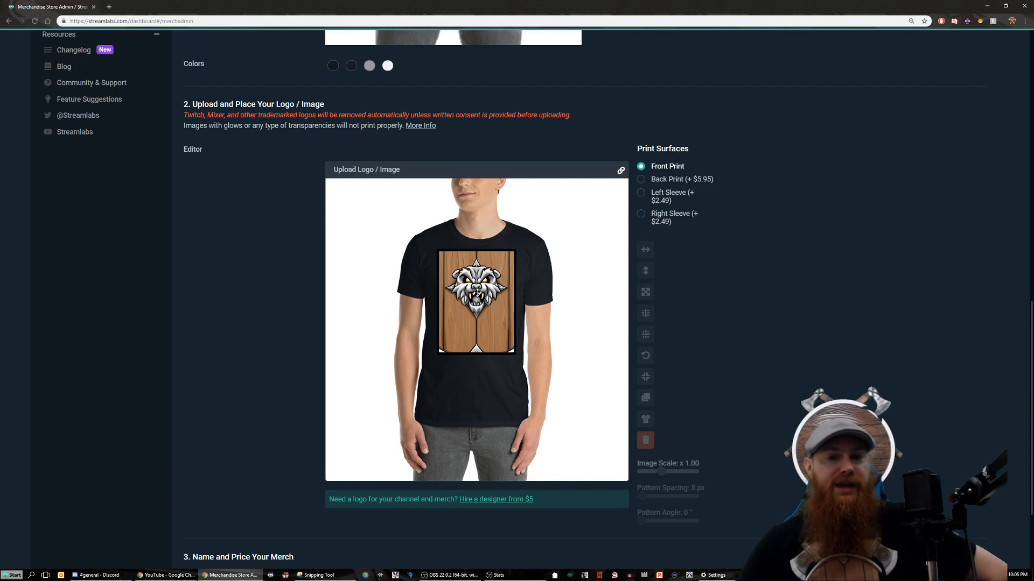
# Select the logo on the shirt's front and fit it to the print area
pyautogui.click(477, 293)
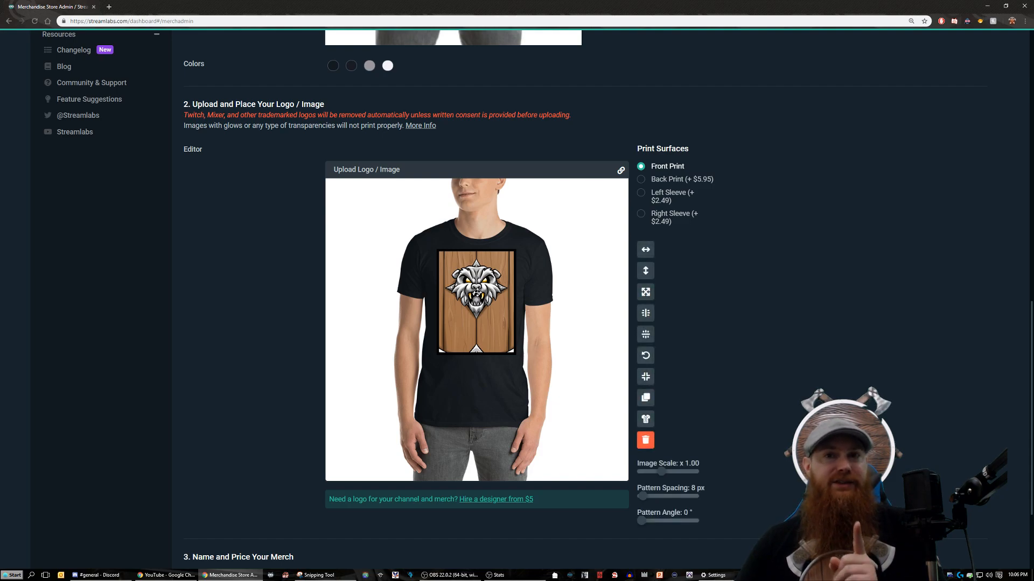
pyautogui.click(644, 293)
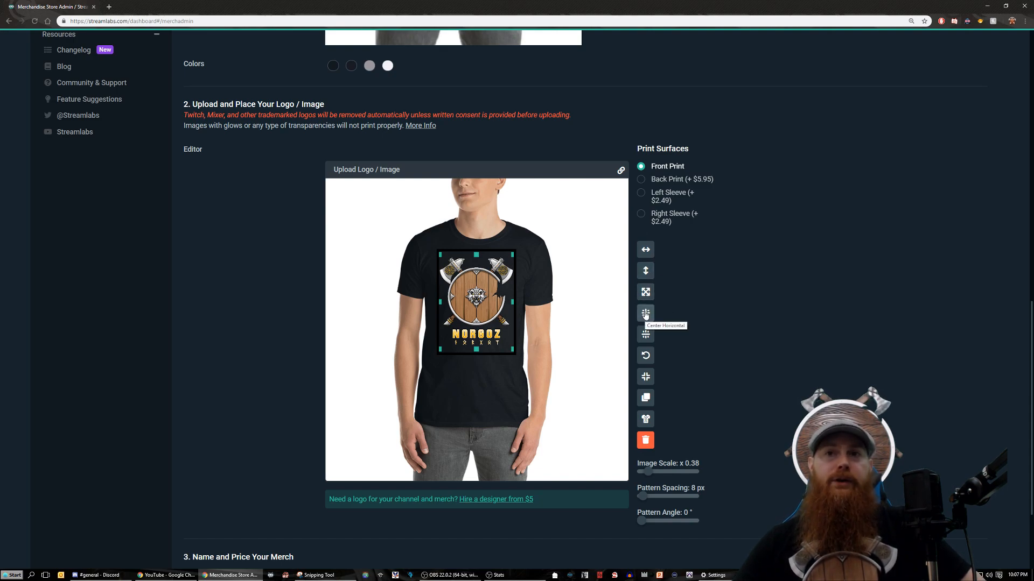
# Try moving the front logo off-centre and switching it to its original size, refitting it to the print area each time
pyautogui.moveTo(484, 293); pyautogui.dragTo(475, 332)
pyautogui.moveTo(467, 285); pyautogui.dragTo(501, 297)
pyautogui.click(652, 358)
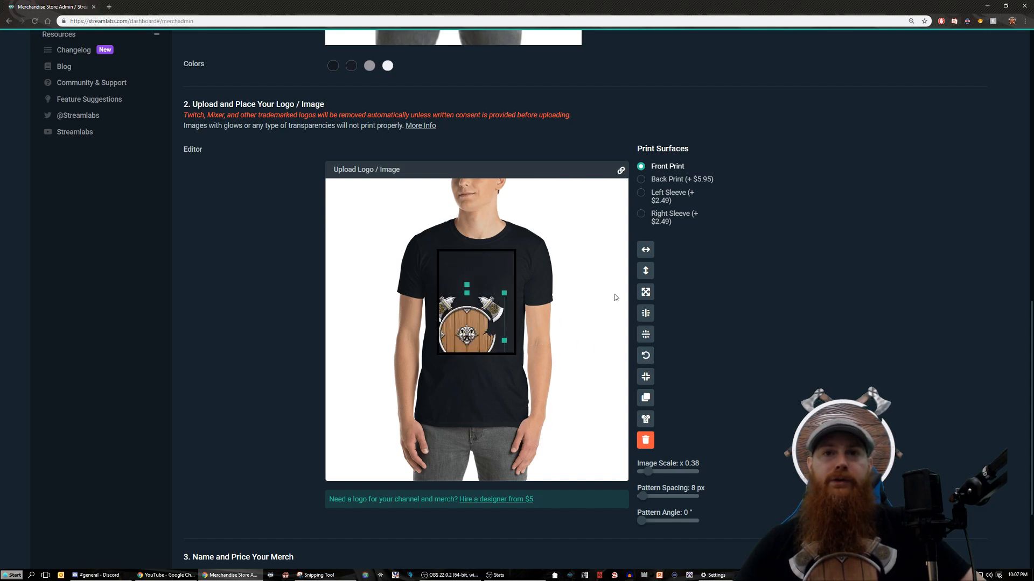
pyautogui.click(646, 292)
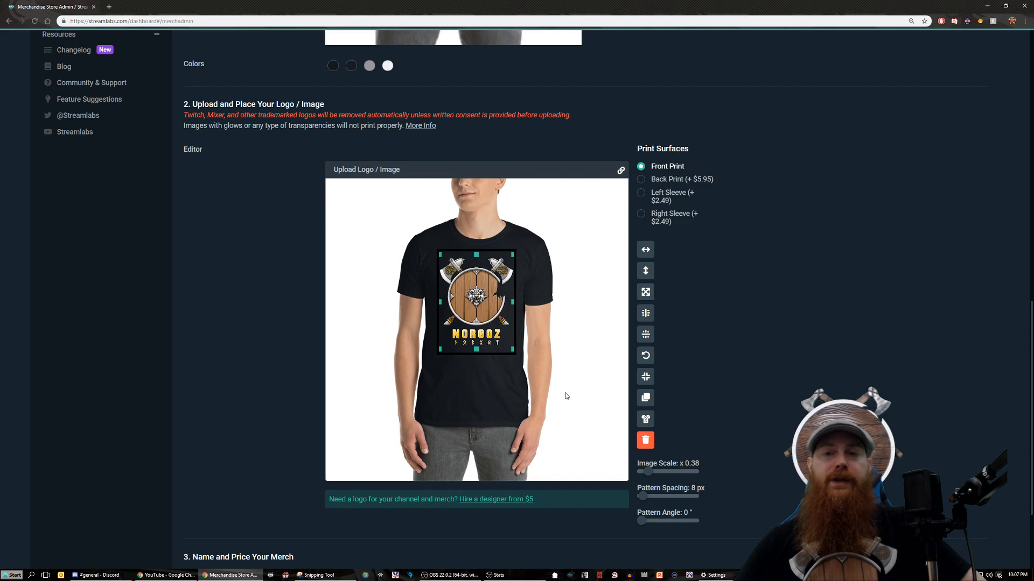
pyautogui.click(648, 376)
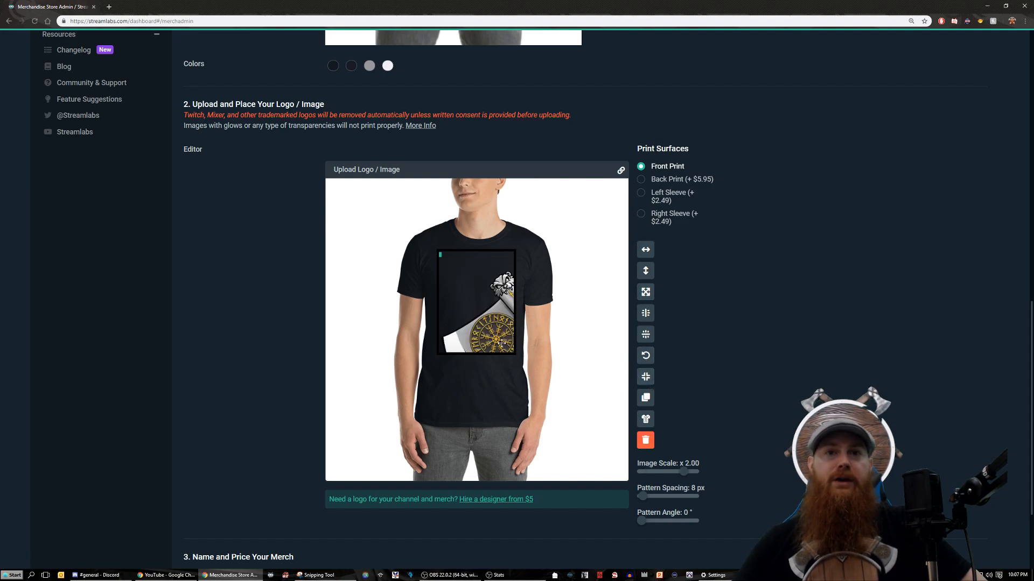
pyautogui.click(645, 292)
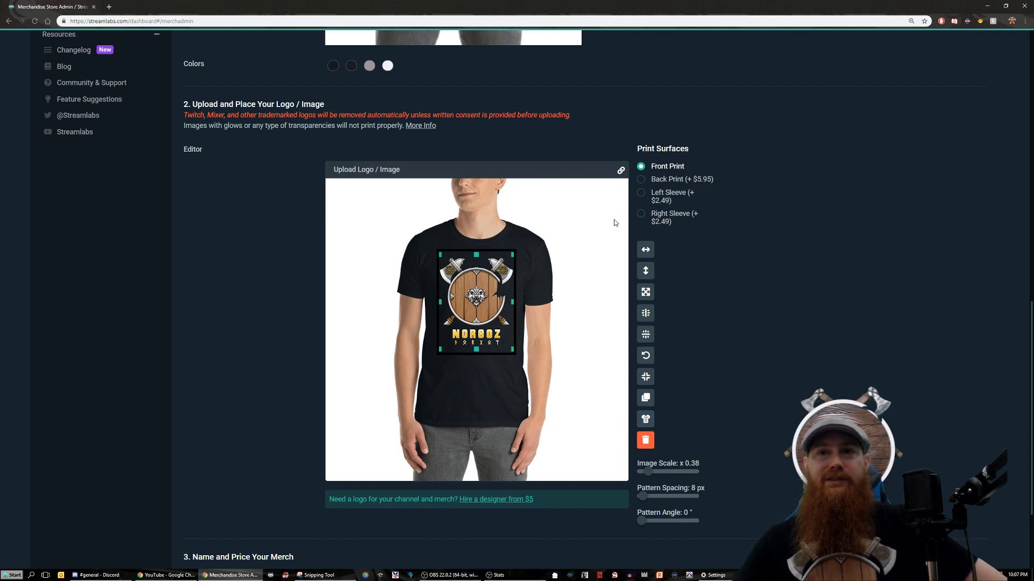
# Add the bearded axe warrior image from the media gallery to the left sleeve and fit it to the print area
pyautogui.click(641, 194)
pyautogui.click(478, 321)
pyautogui.scroll(-1, 637, 293)
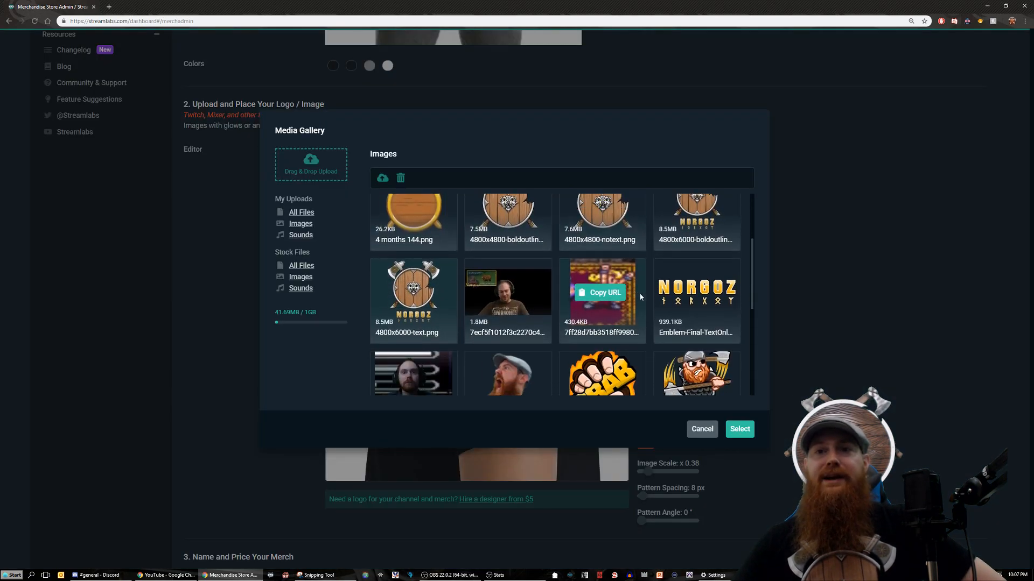
pyautogui.scroll(-3, 701, 344)
pyautogui.doubleClick(719, 335)
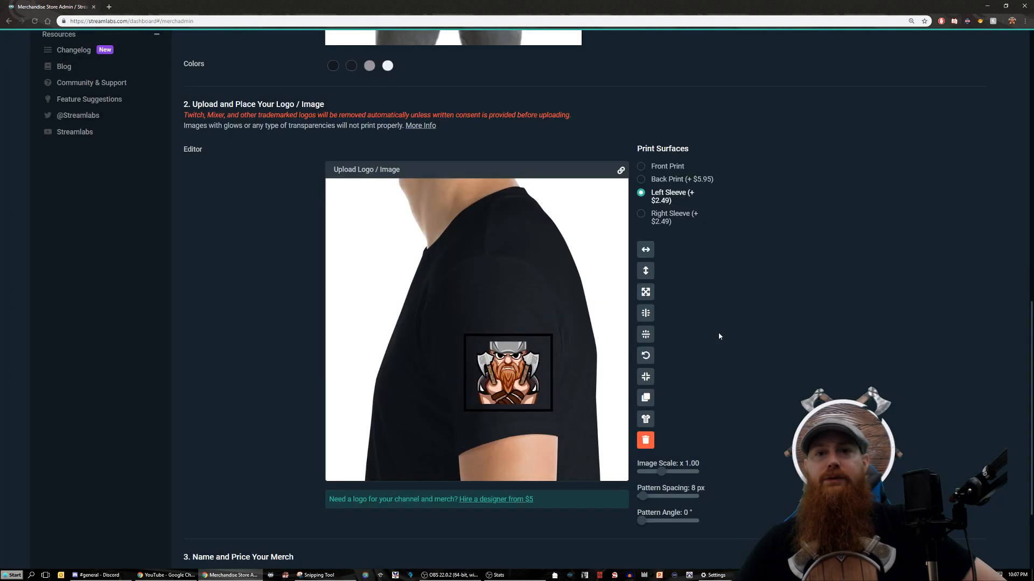
pyautogui.click(532, 381)
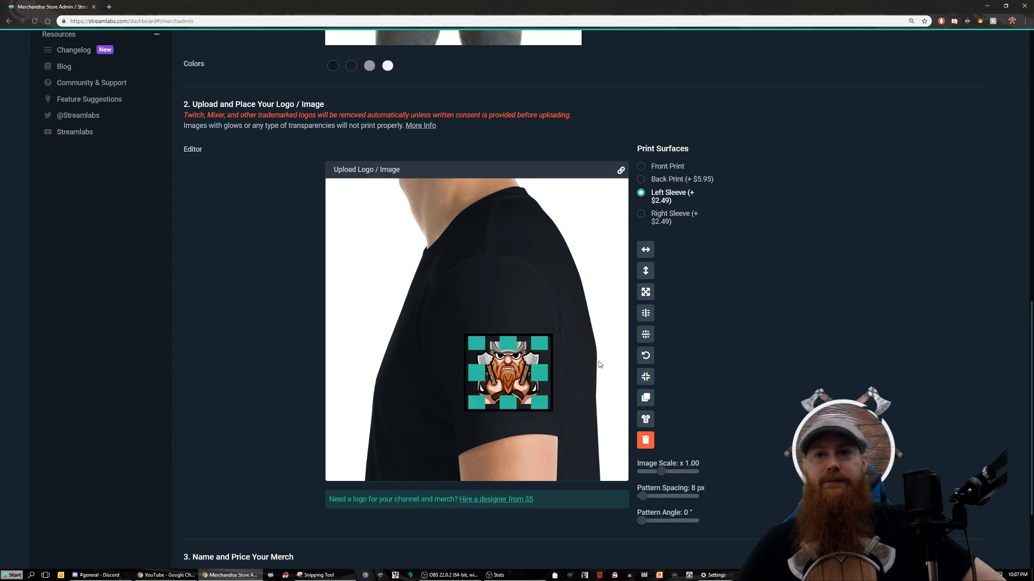
pyautogui.click(646, 292)
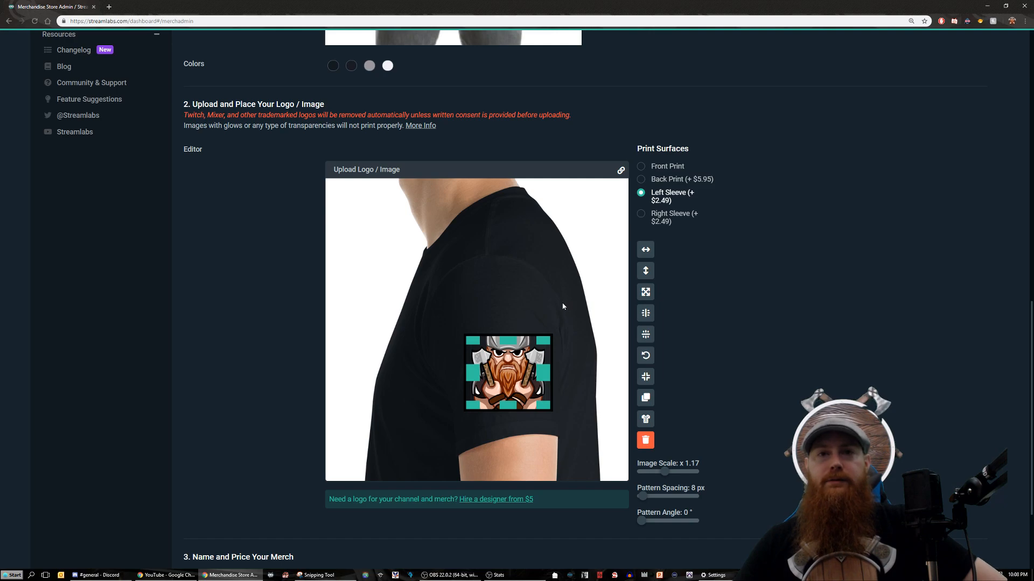
# Return to the front print surface and set the product's retail price to 27.49
pyautogui.click(641, 167)
pyautogui.scroll(-3, 283, 339)
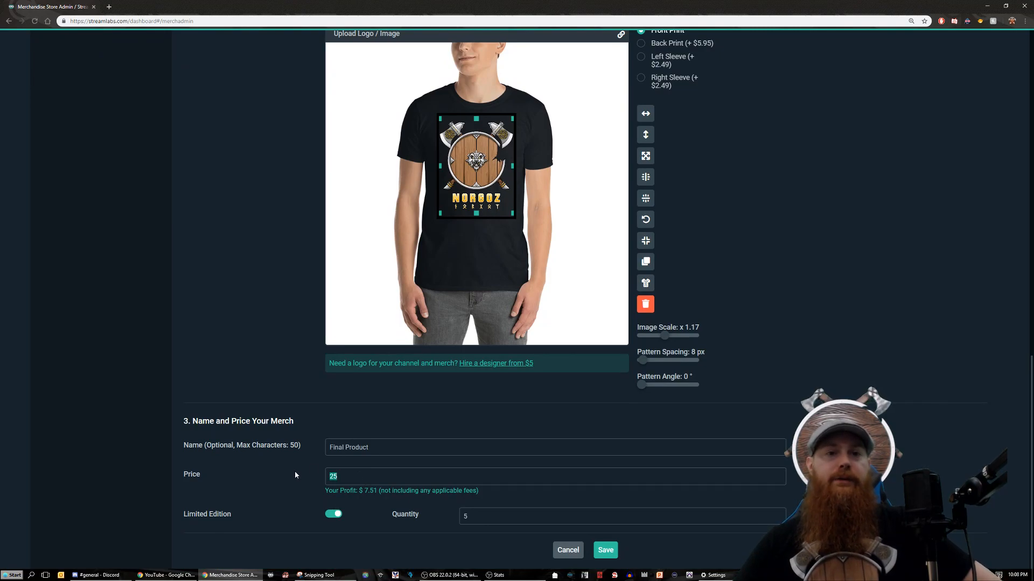
pyautogui.press('BackSpace')
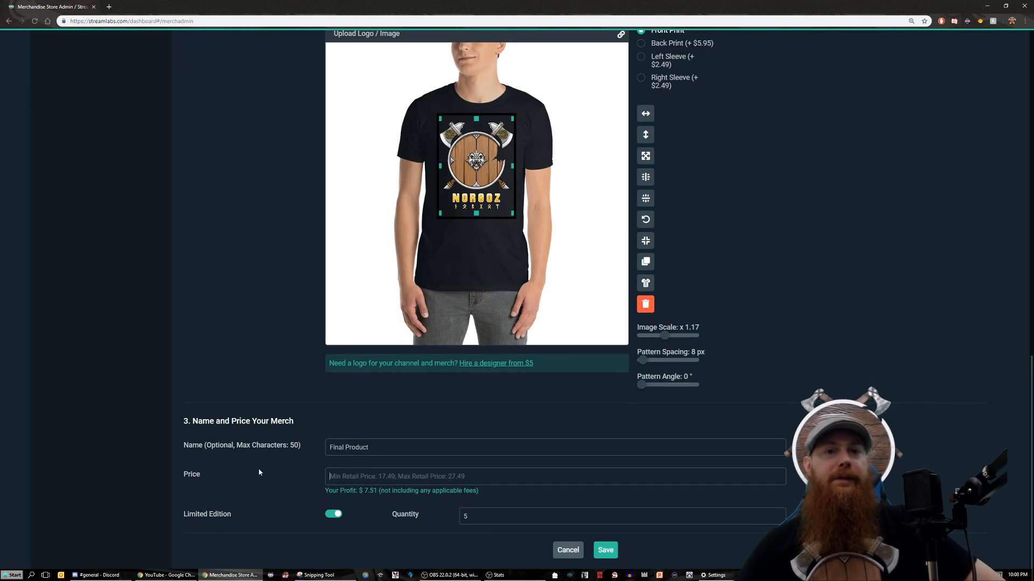
pyautogui.write('27.49')
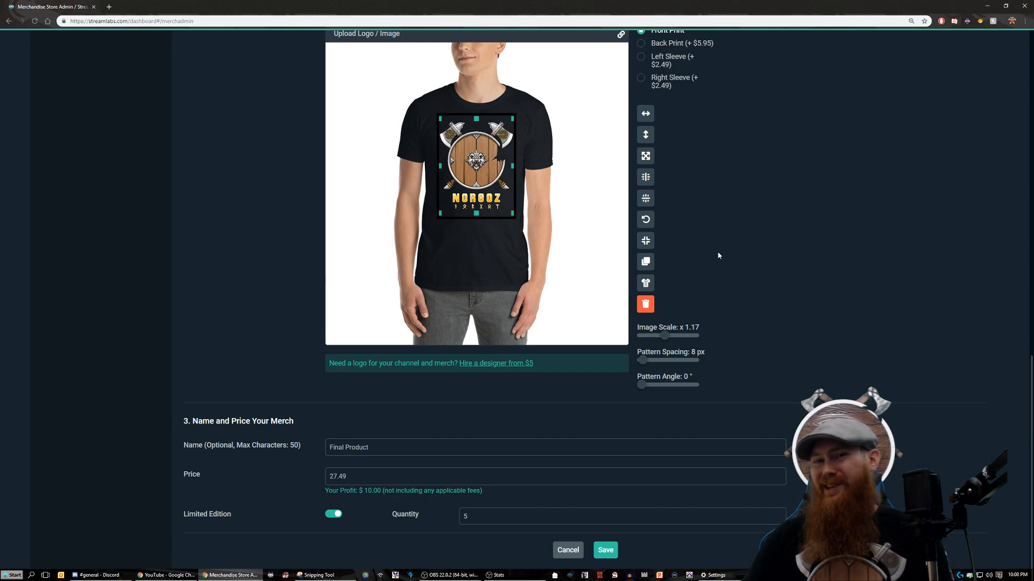
# Enable all four shirt colors for the product and save it to the store
pyautogui.click(605, 550)
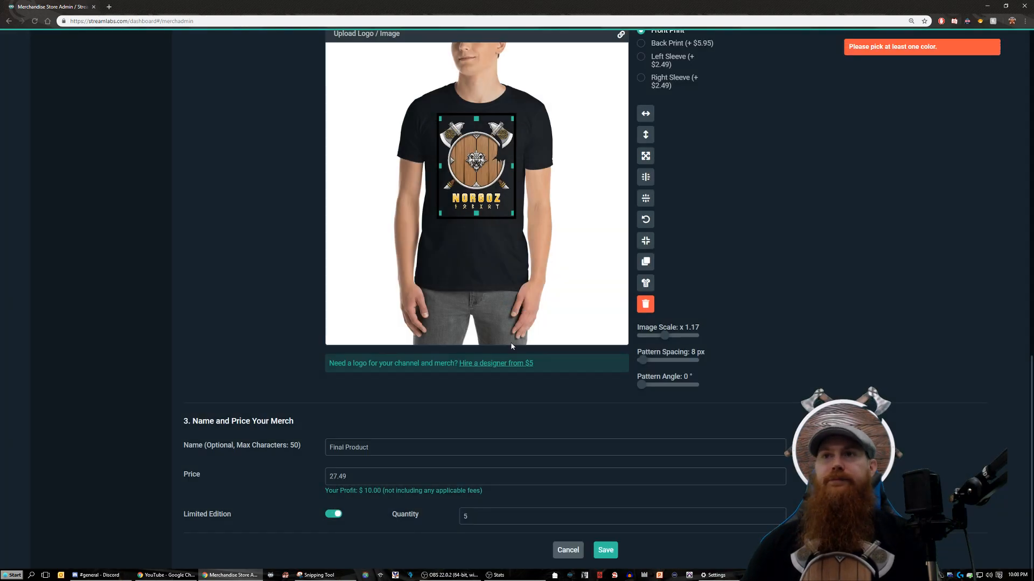
pyautogui.scroll(4, 300, 401)
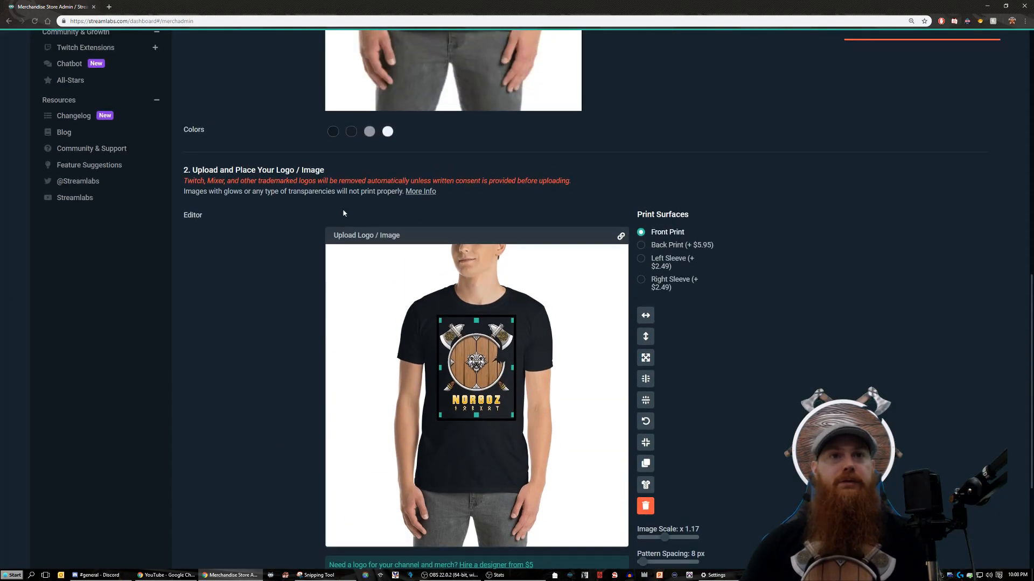
pyautogui.click(354, 135)
pyautogui.click(370, 131)
pyautogui.click(388, 132)
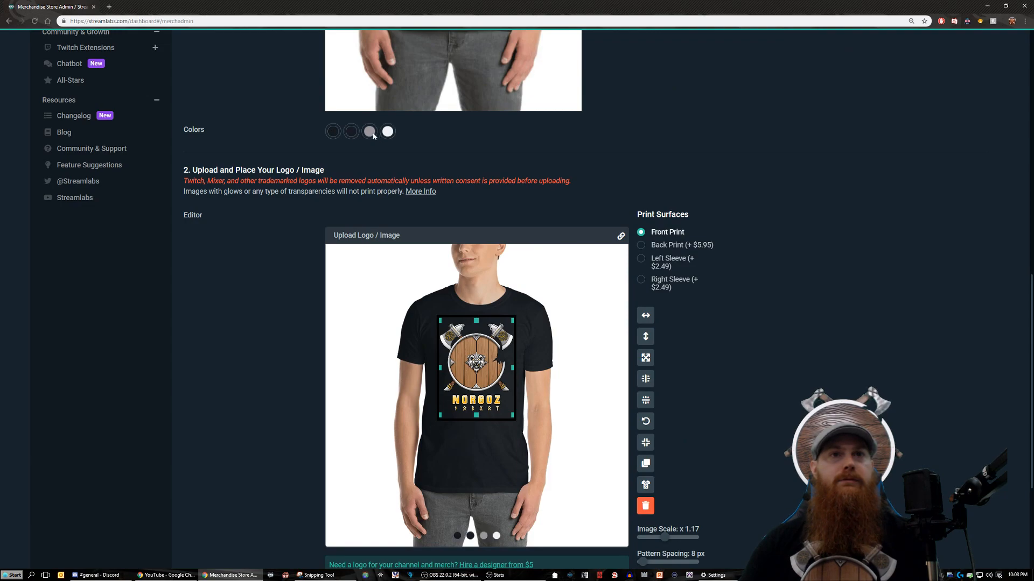
pyautogui.scroll(-4, 307, 222)
pyautogui.click(610, 549)
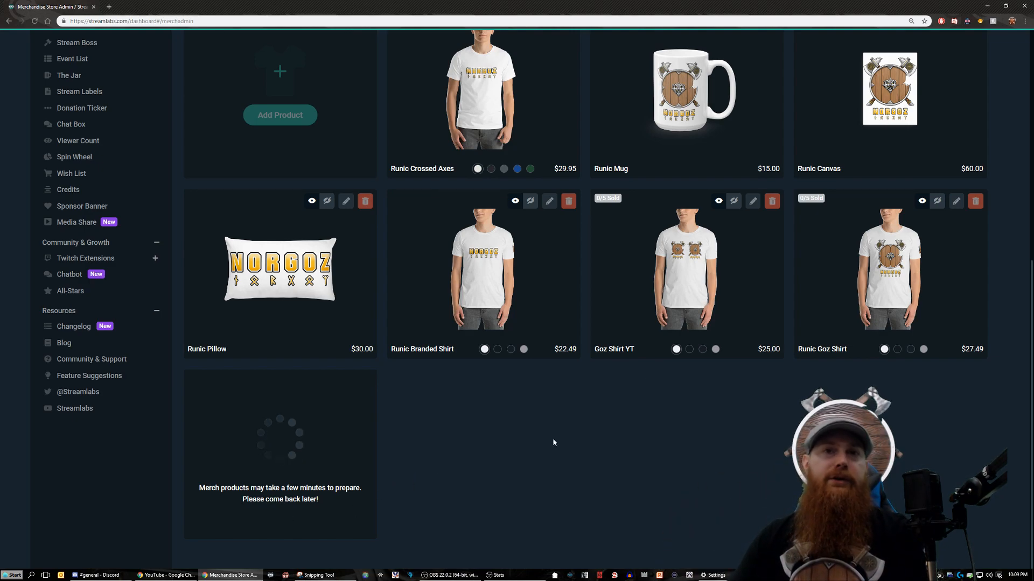
# Find Final Product in the store's product list and preview its sleeve and front images
pyautogui.scroll(-3, 549, 434)
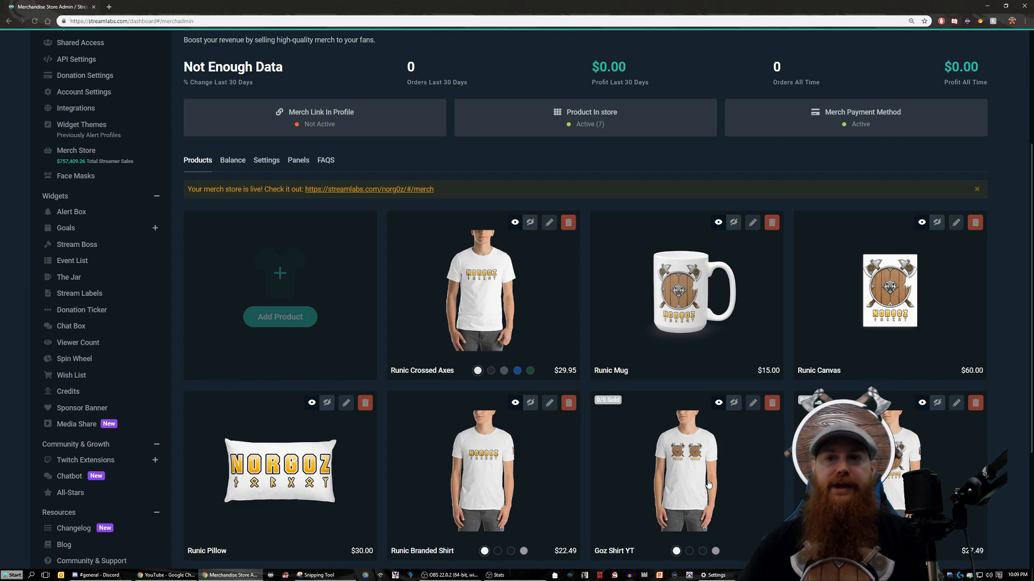
pyautogui.scroll(-3, 628, 431)
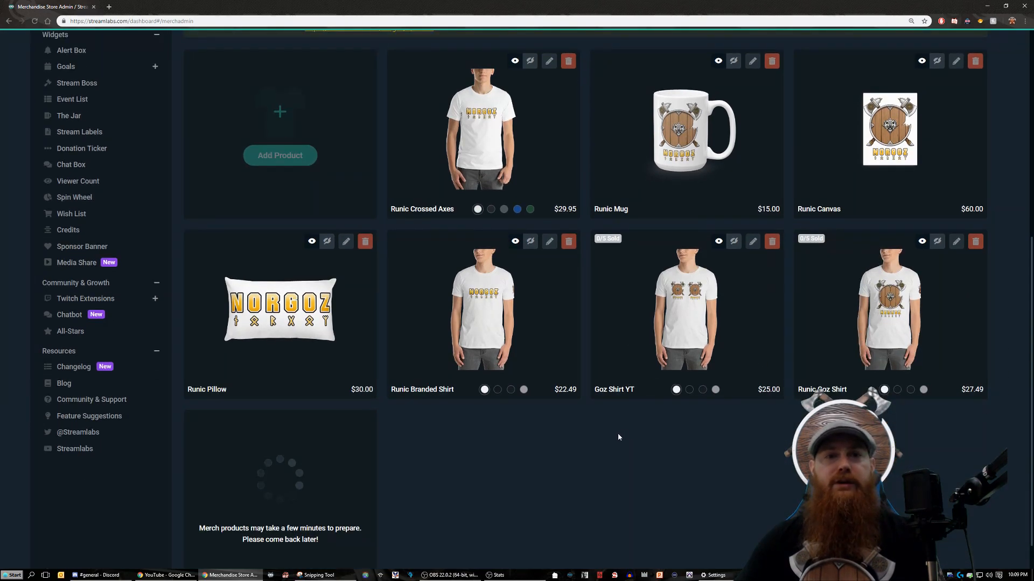
pyautogui.scroll(3, 615, 439)
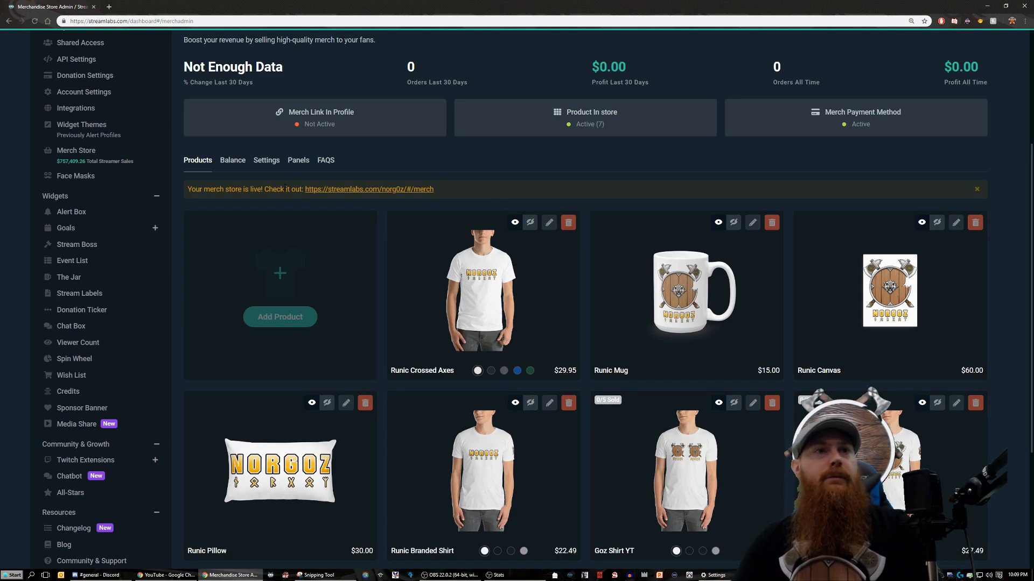
pyautogui.scroll(-4, 285, 186)
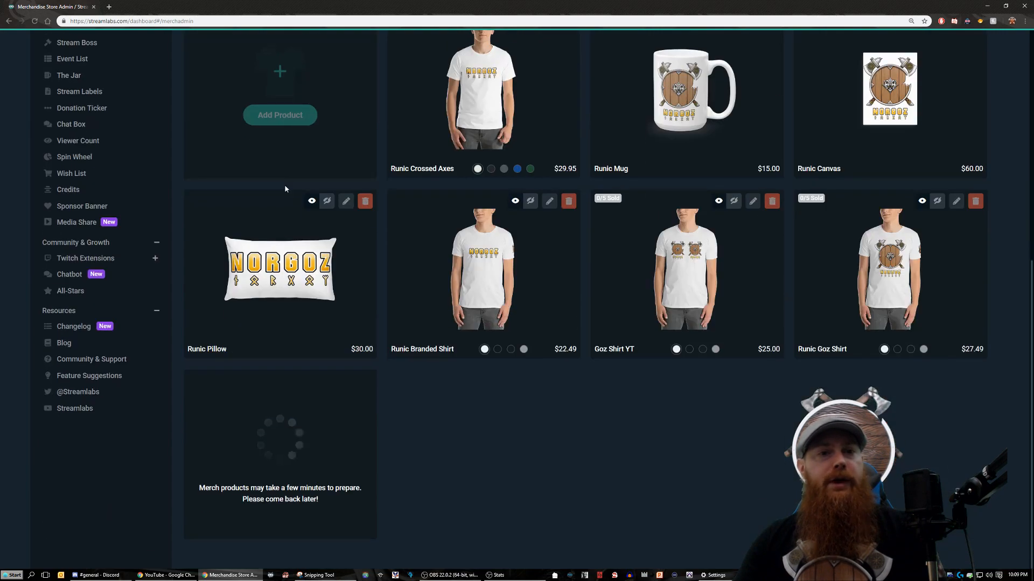
pyautogui.scroll(1, 413, 476)
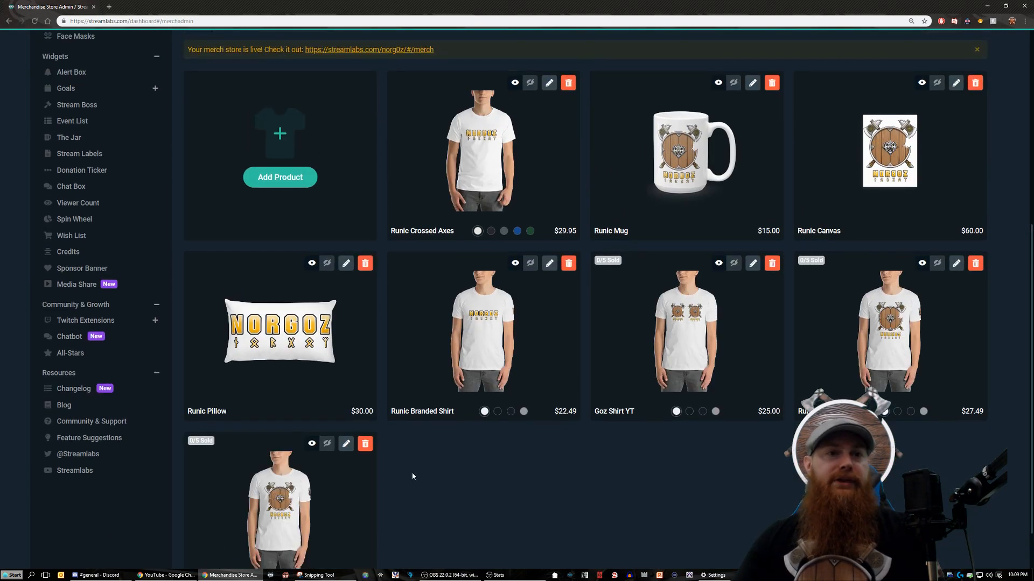
pyautogui.scroll(-1, 413, 476)
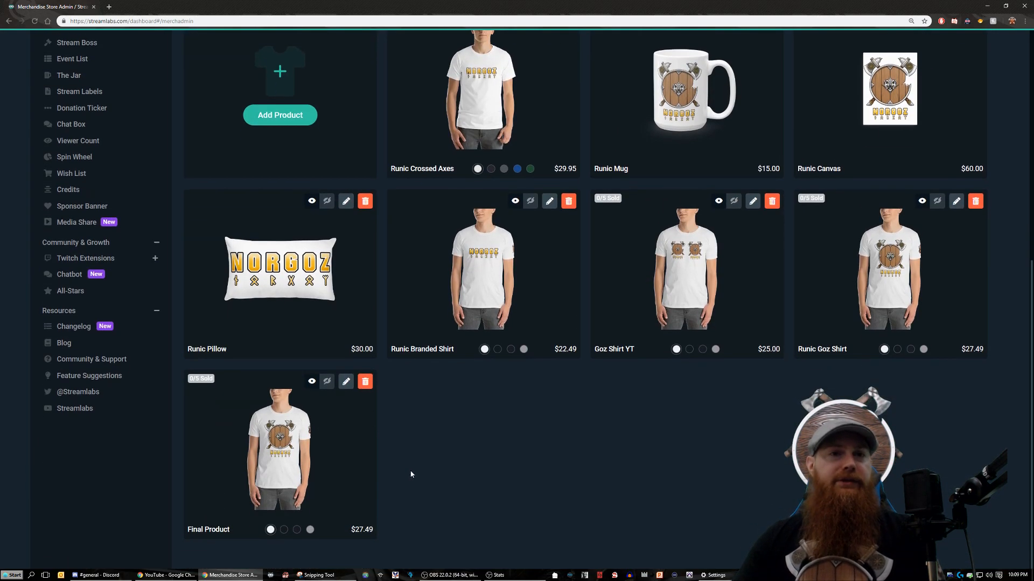
pyautogui.click(302, 458)
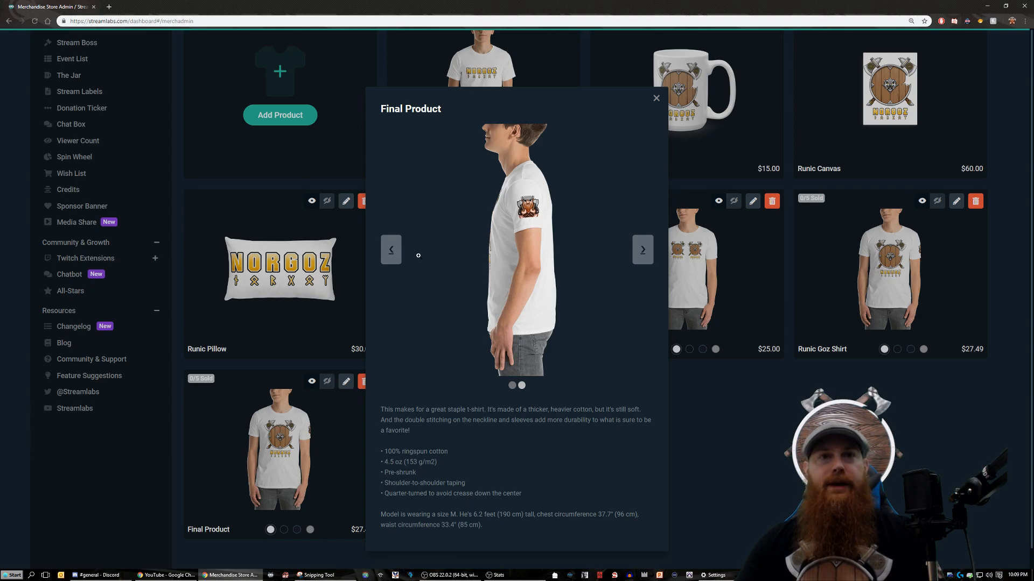
pyautogui.click(390, 257)
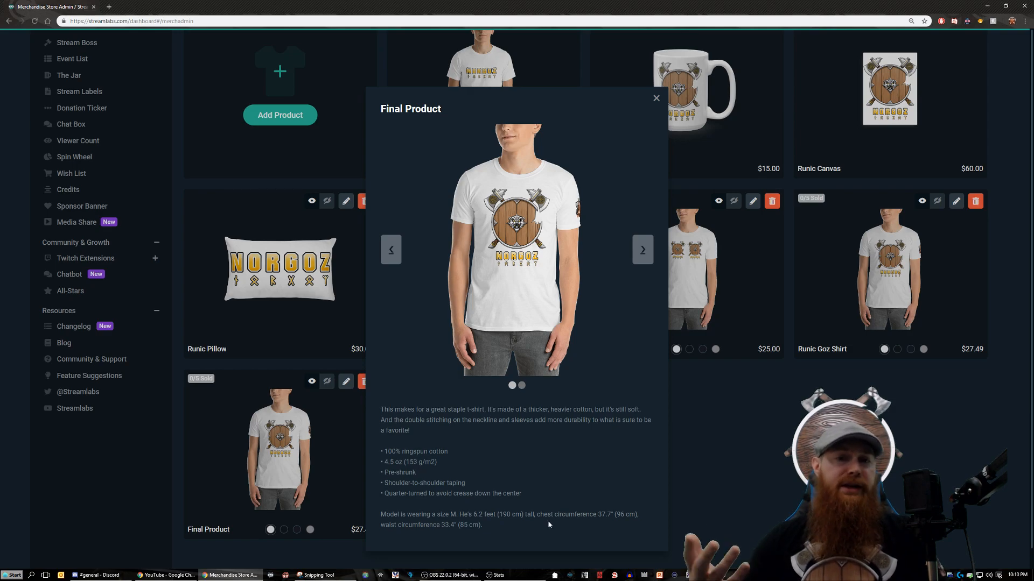
pyautogui.click(723, 451)
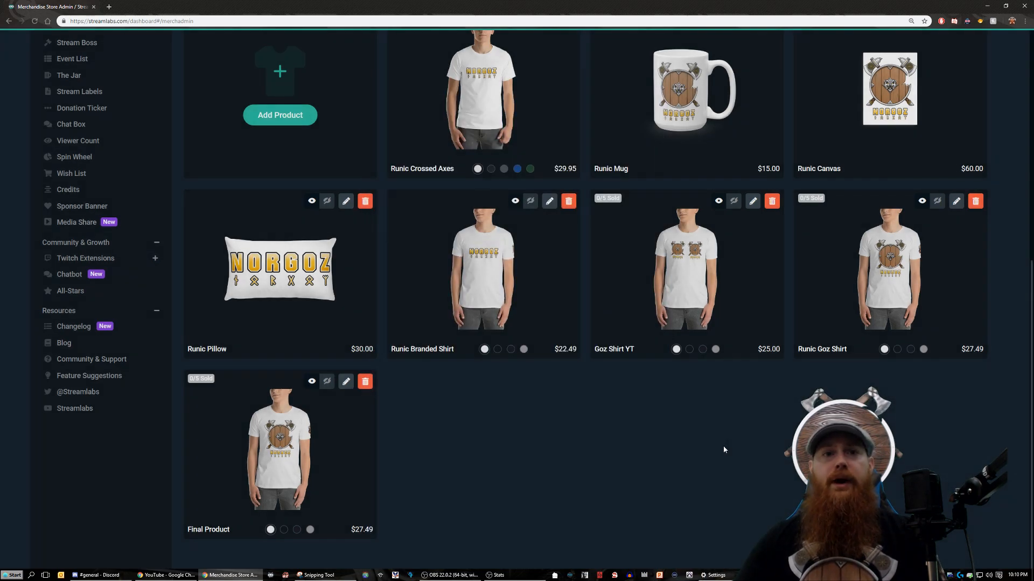
# View the terms for starting a flash sale and cancel without starting it
pyautogui.scroll(8, 508, 448)
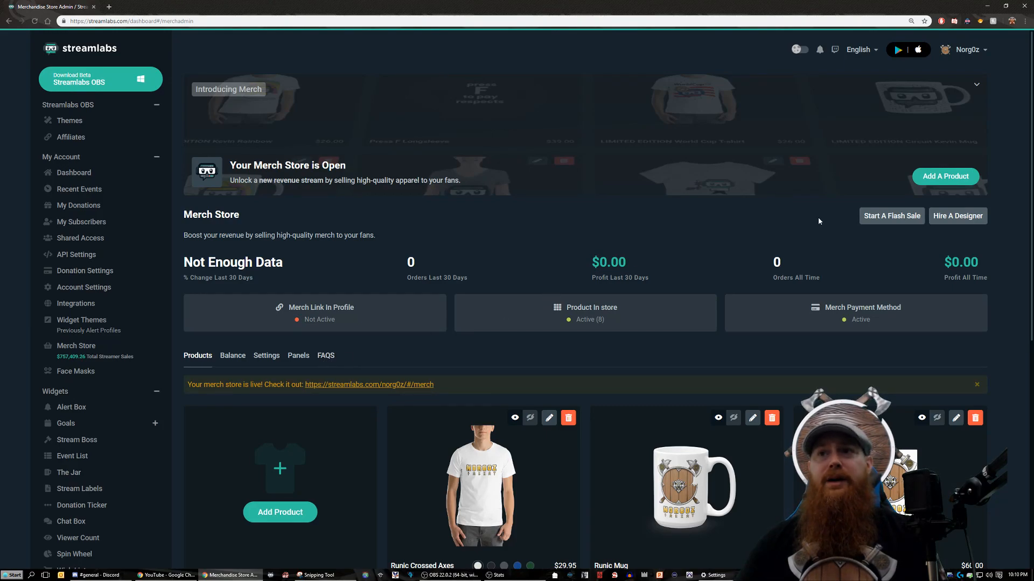
pyautogui.click(883, 218)
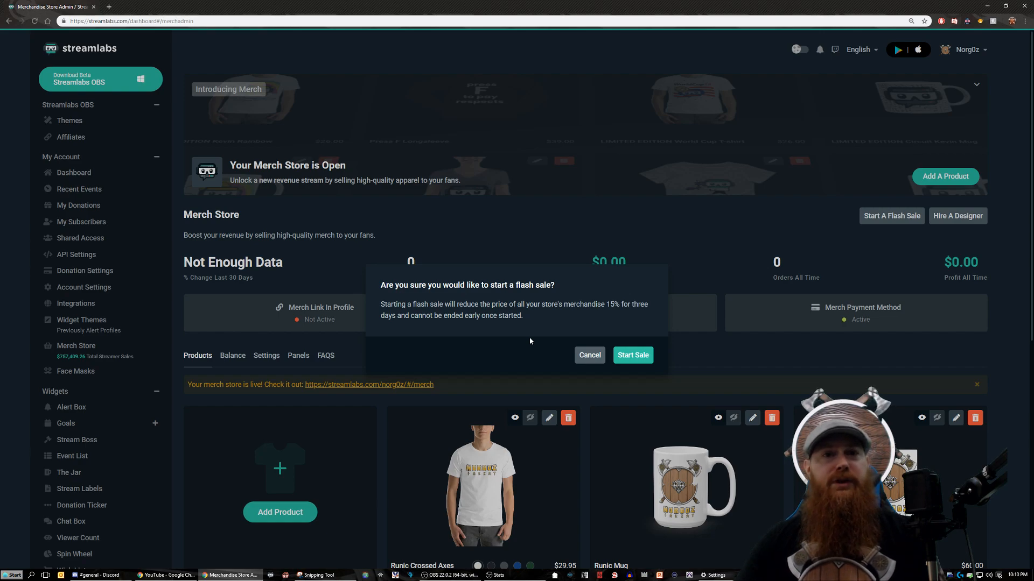
pyautogui.click(589, 355)
# Look up in the merch FAQs whether streamers receive profit when activating flash sales or using discount codes
pyautogui.click(324, 356)
pyautogui.scroll(-5, 348, 374)
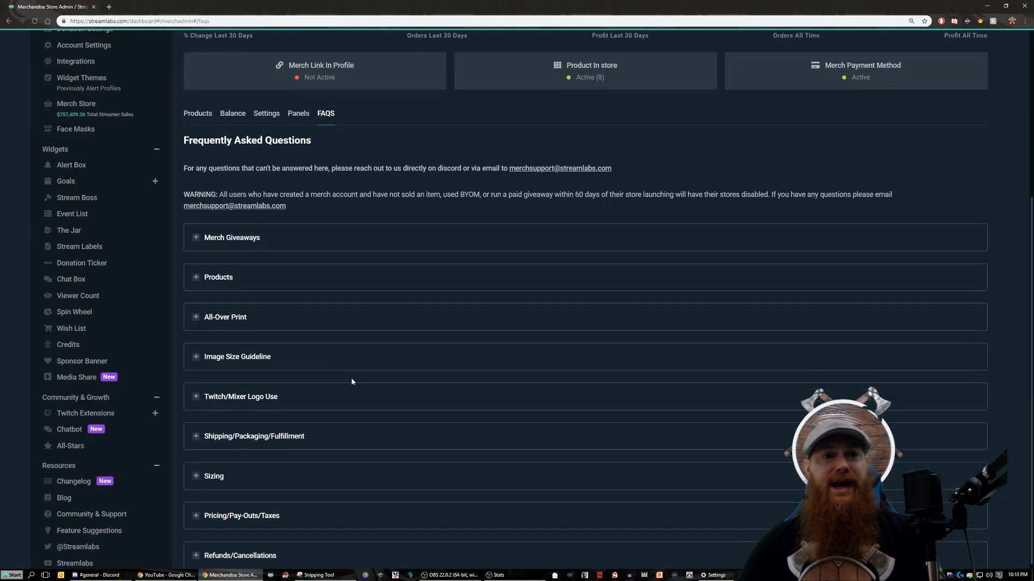
pyautogui.click(199, 554)
pyautogui.scroll(-3, 325, 482)
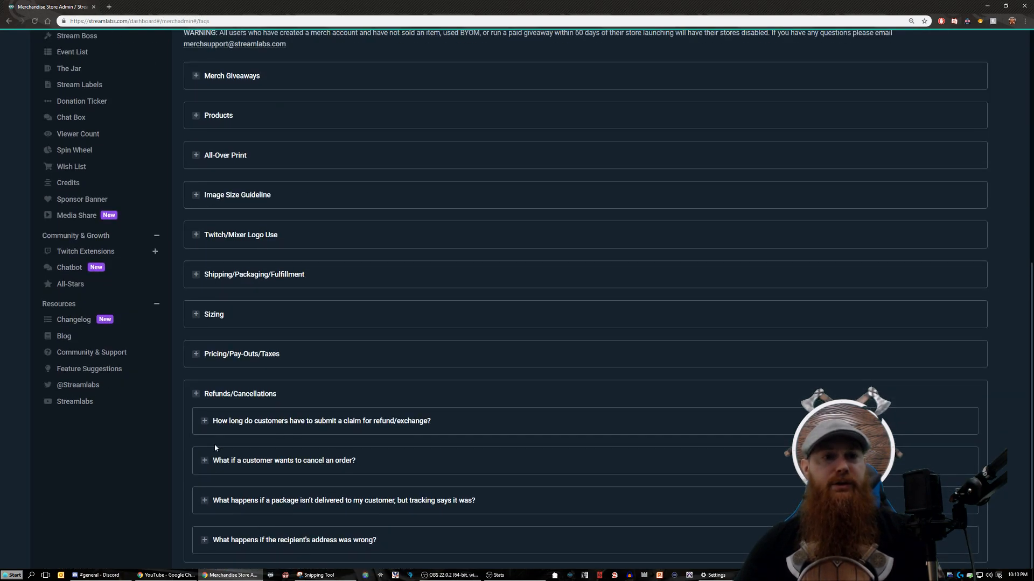
pyautogui.click(198, 355)
pyautogui.scroll(-3, 268, 468)
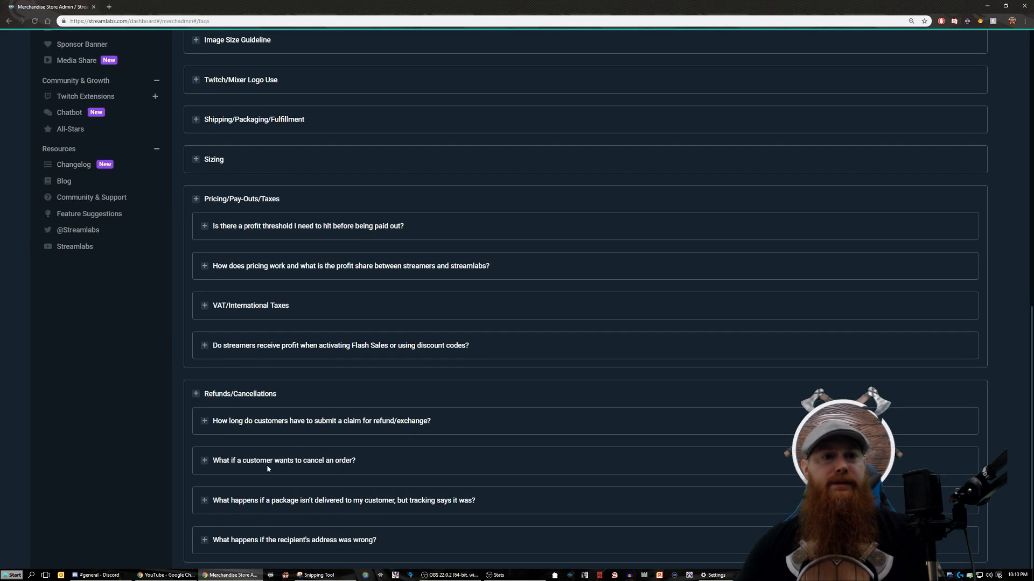
pyautogui.click(204, 346)
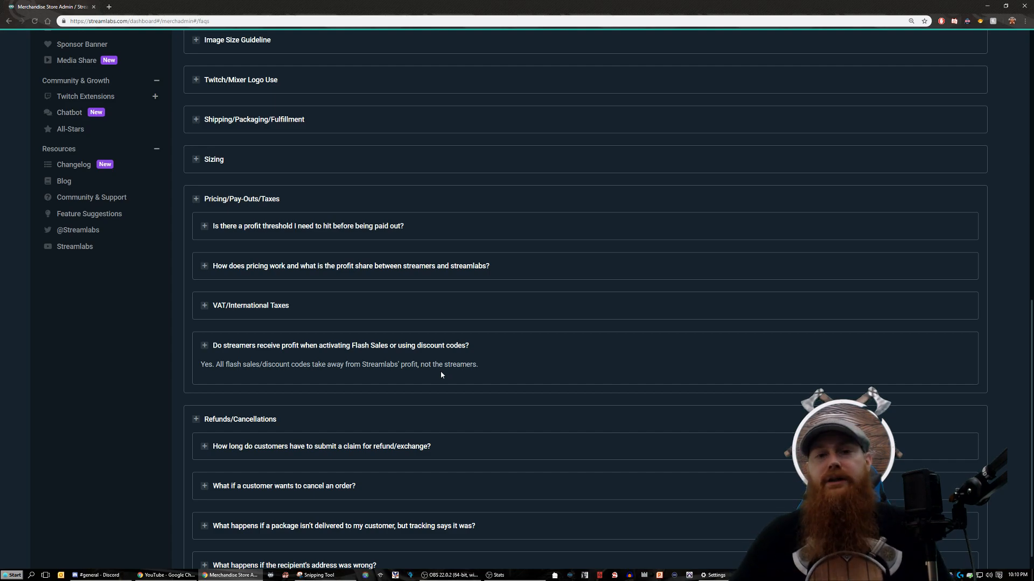
# Read the Image Size Guideline in the merch FAQs and return to the product list
pyautogui.scroll(3, 433, 375)
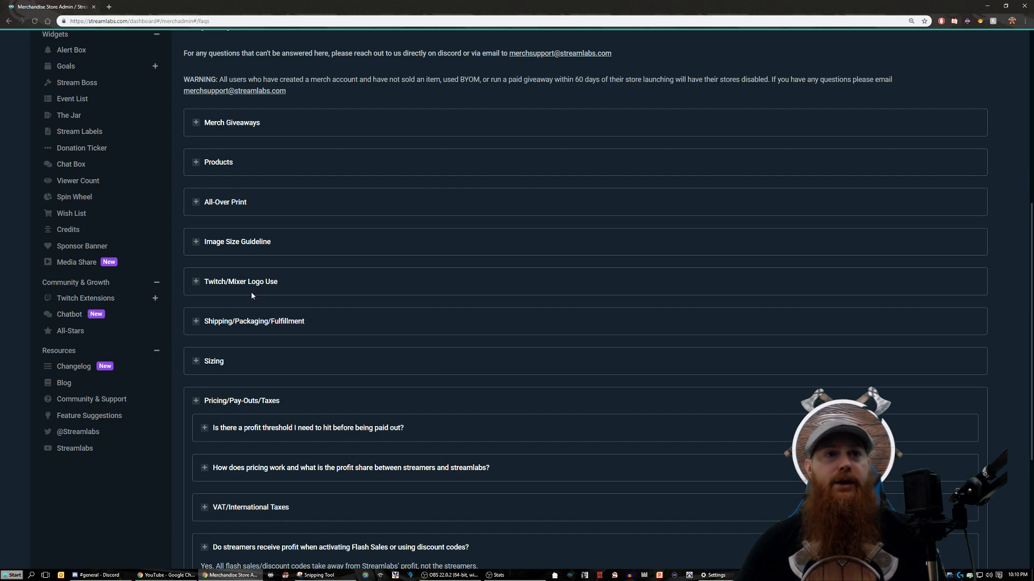
pyautogui.click(199, 243)
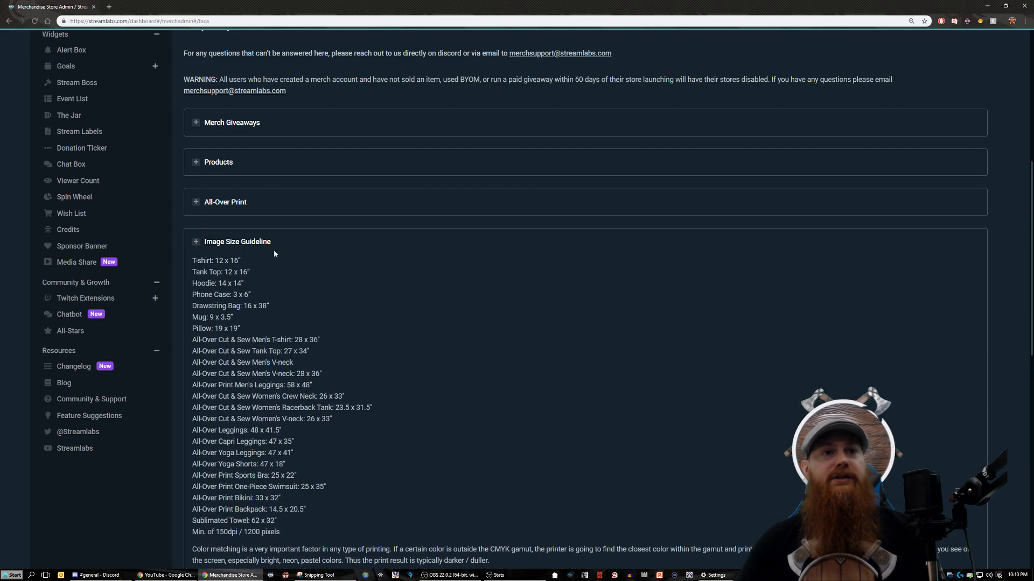
pyautogui.scroll(-5, 345, 264)
pyautogui.scroll(1, 345, 264)
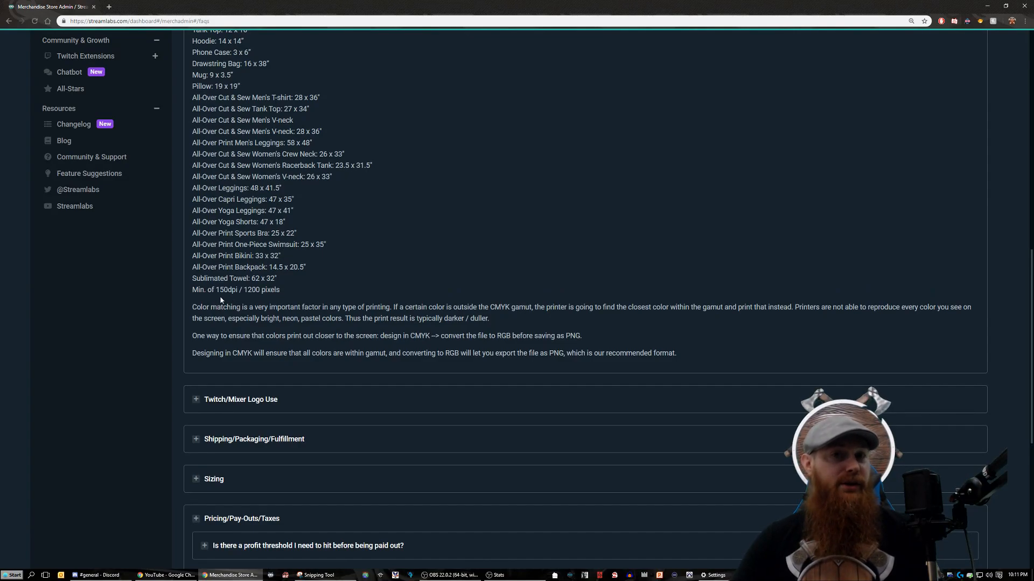
pyautogui.scroll(7, 221, 300)
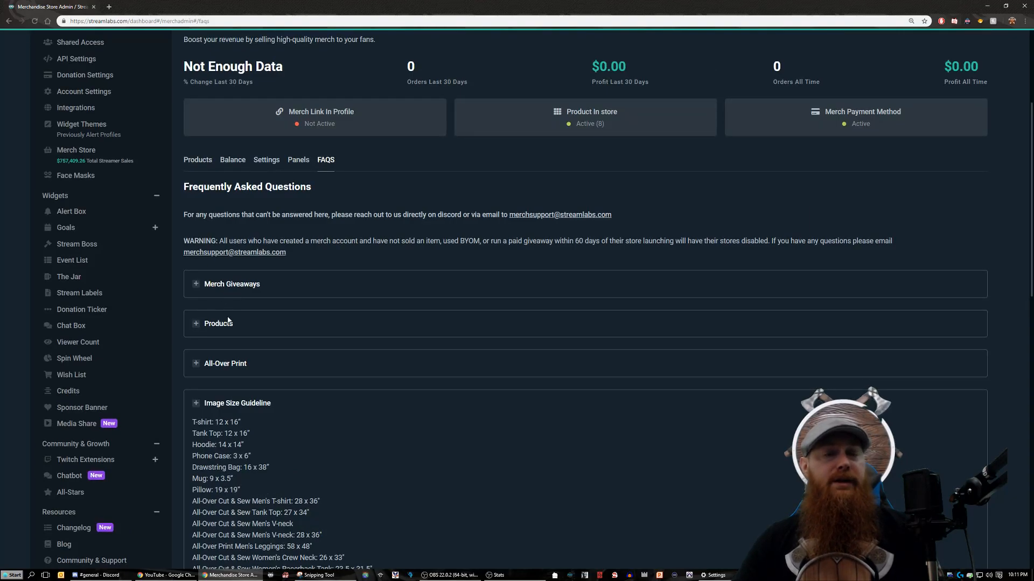
pyautogui.scroll(3, 216, 312)
pyautogui.click(204, 322)
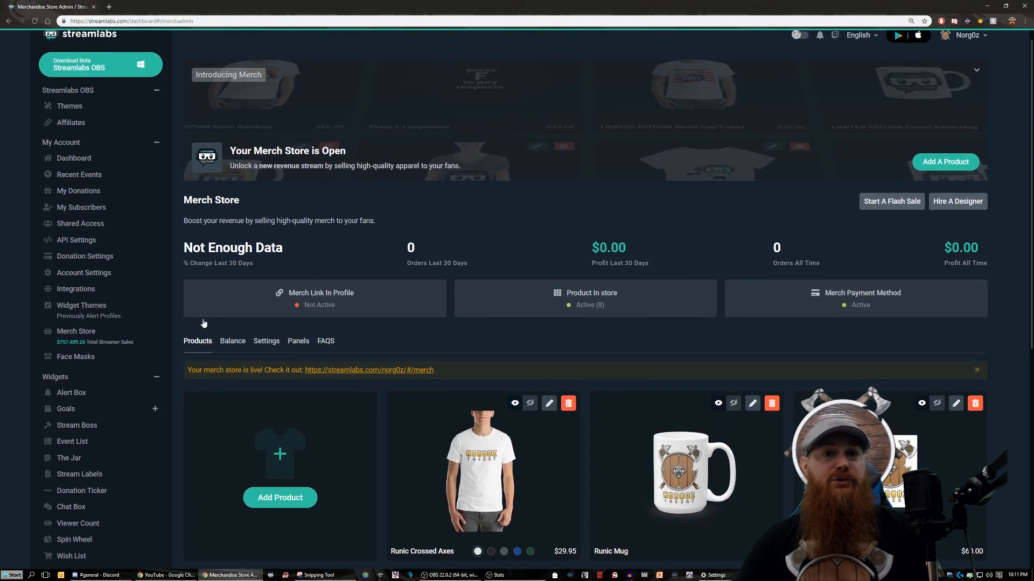